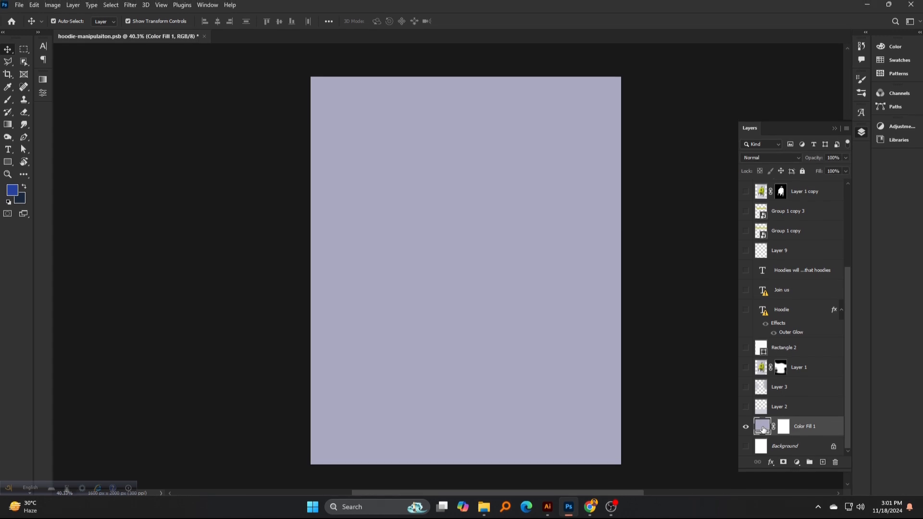
left_click(830, 304)
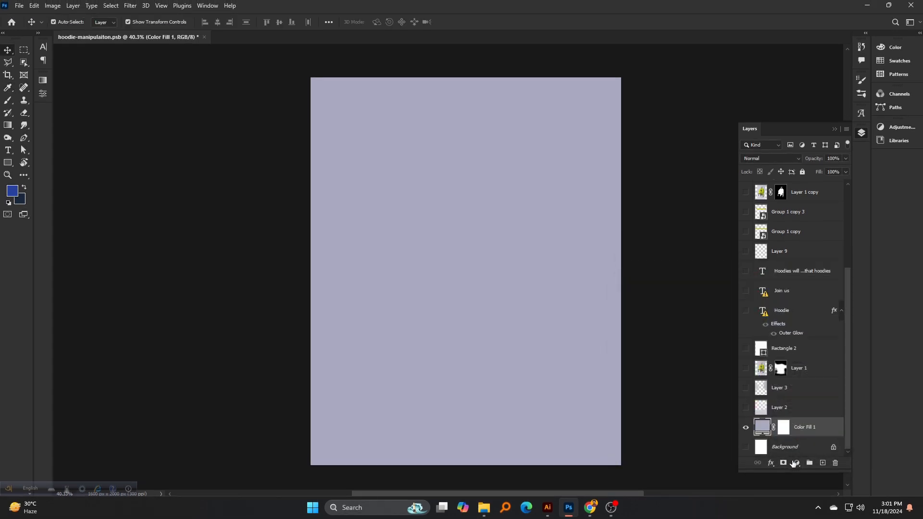
left_click(796, 464)
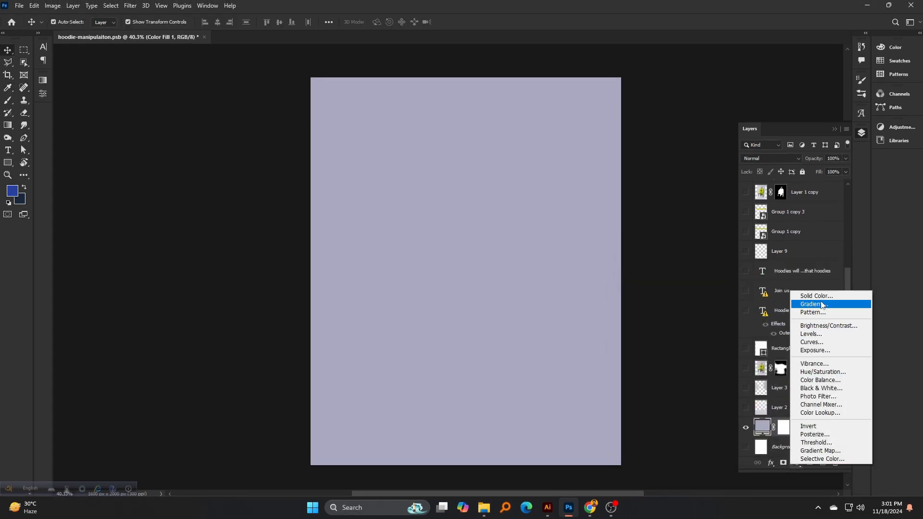
left_click(796, 298)
left_click(796, 298)
left_click(838, 301)
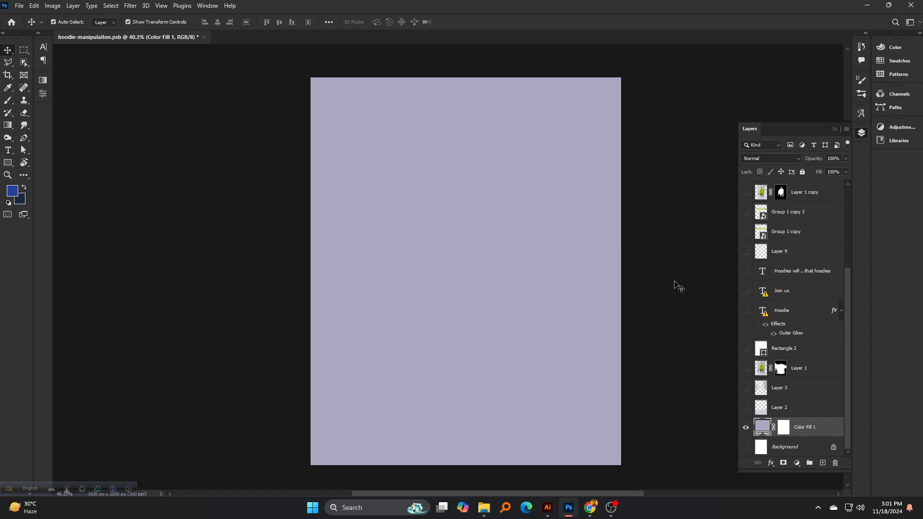
- Show Layer 1 and disable its layer mask so the full hoodie photo is displayed
left_click(746, 367)
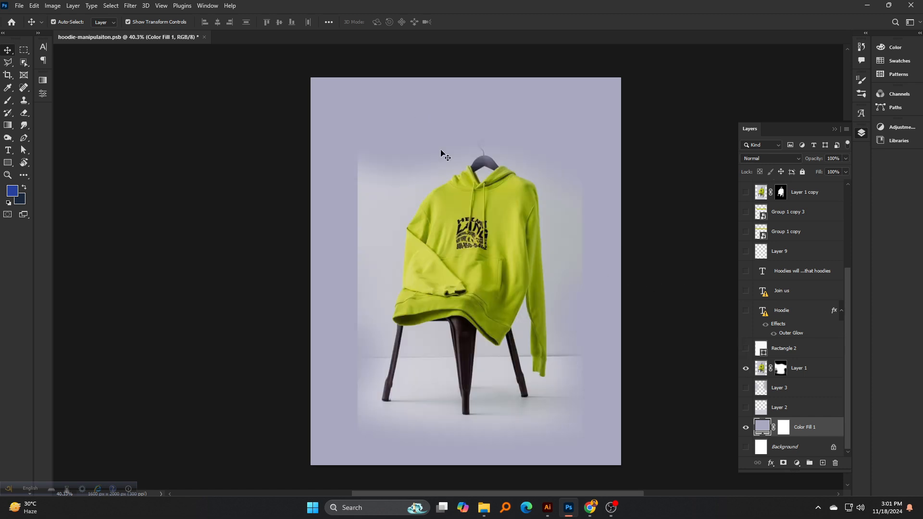
left_click(781, 369, "shift")
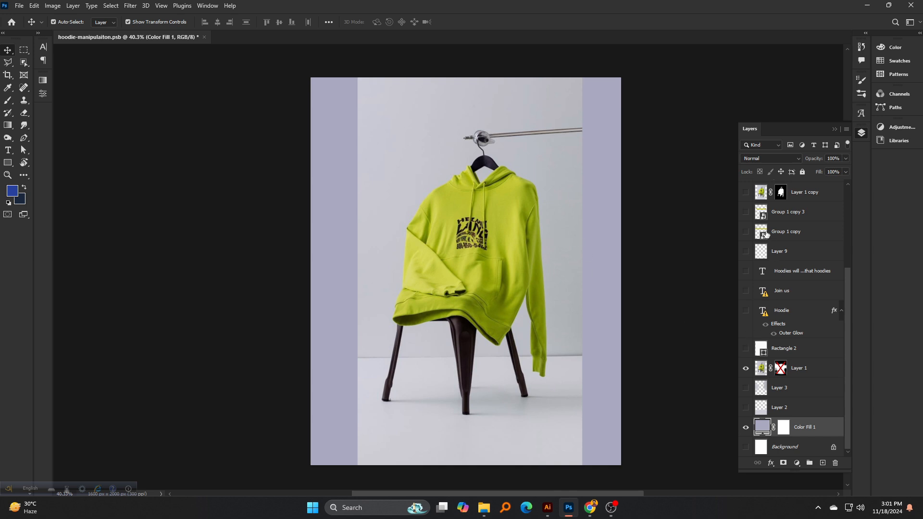
- Toggle the visibility of Layer 1 and Layer 1 copy to compare the full photo with the cut-out hoodie
left_click(745, 370)
left_click(748, 370)
left_click(746, 192)
left_click(746, 368)
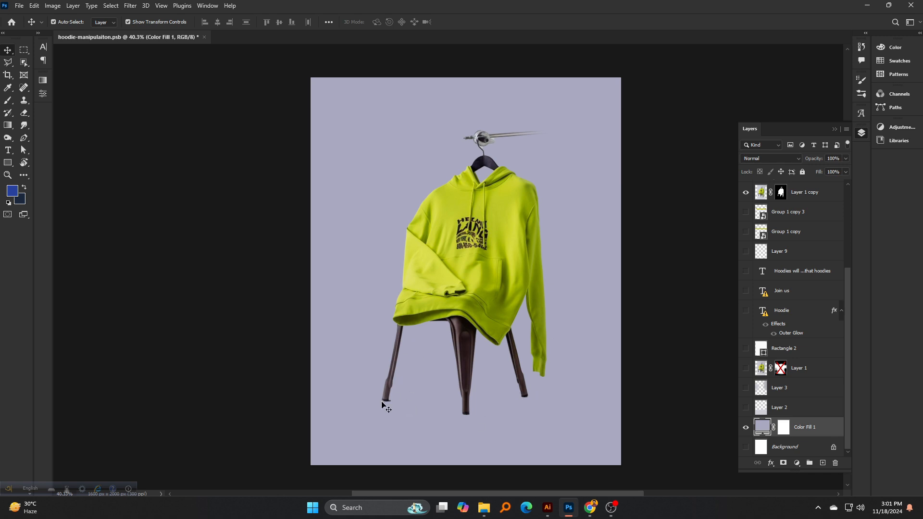
left_click(745, 368)
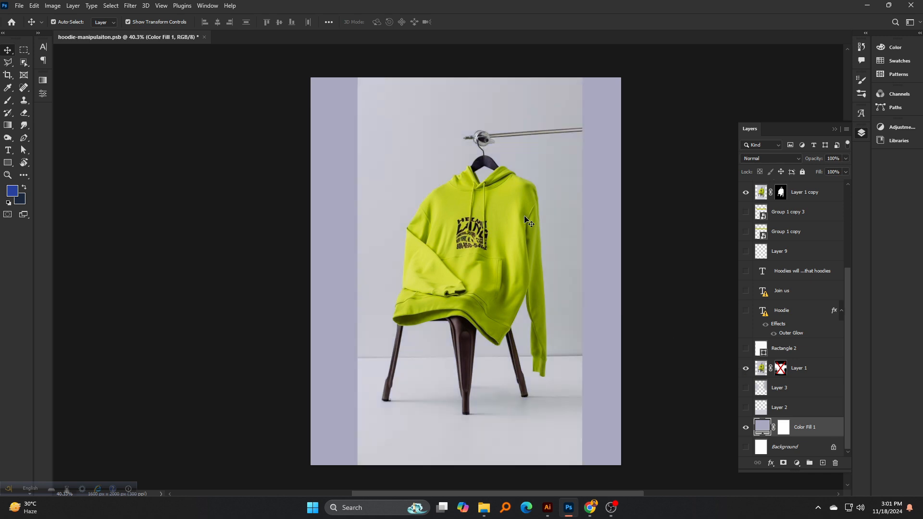
left_click(746, 193)
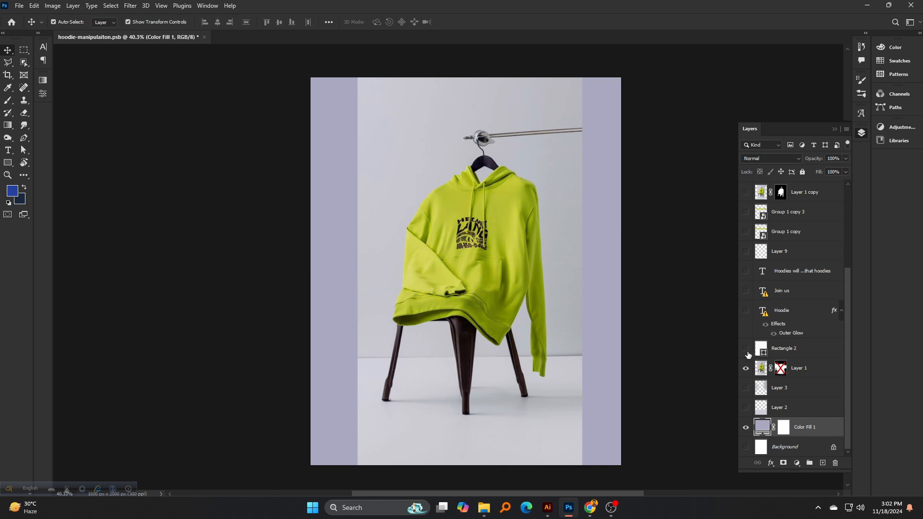
- Re-enable Layer 1's mask and replace it with a new blank layer mask
left_click(779, 368, "shift")
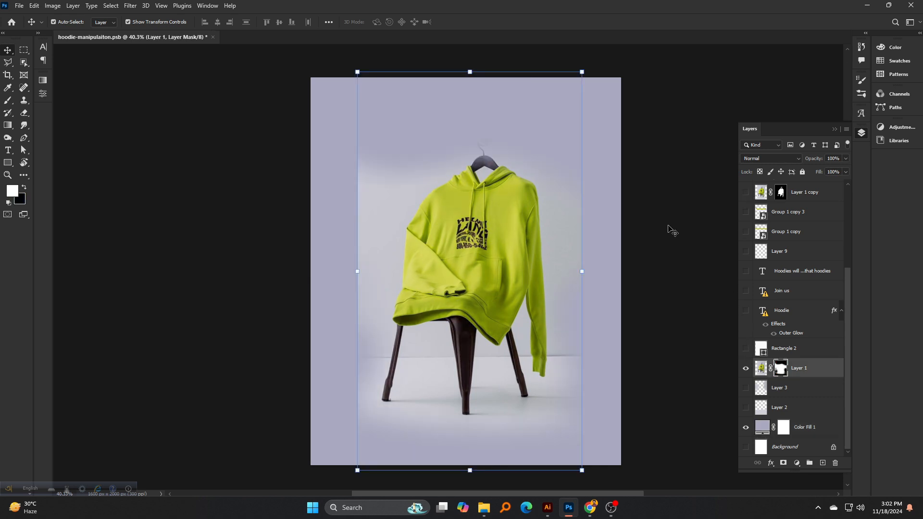
left_click(670, 229)
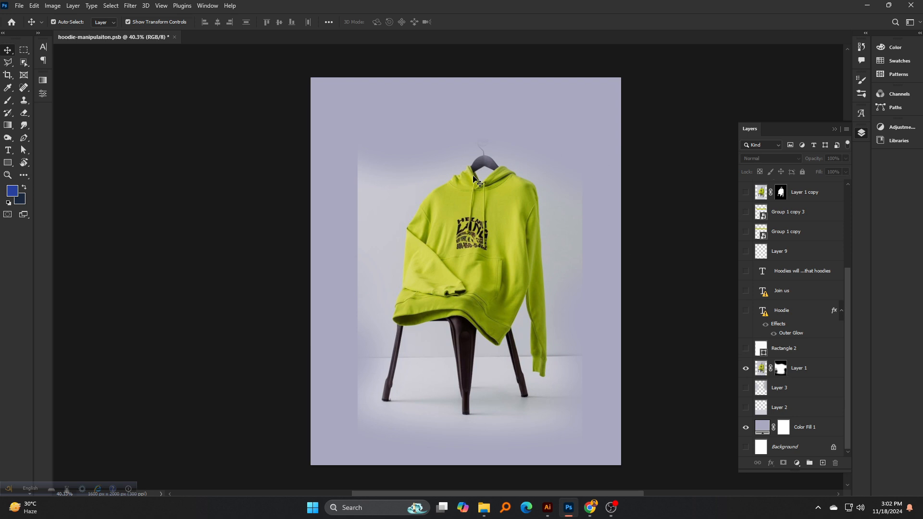
left_click_drag(780, 370, 835, 463)
left_click(784, 462)
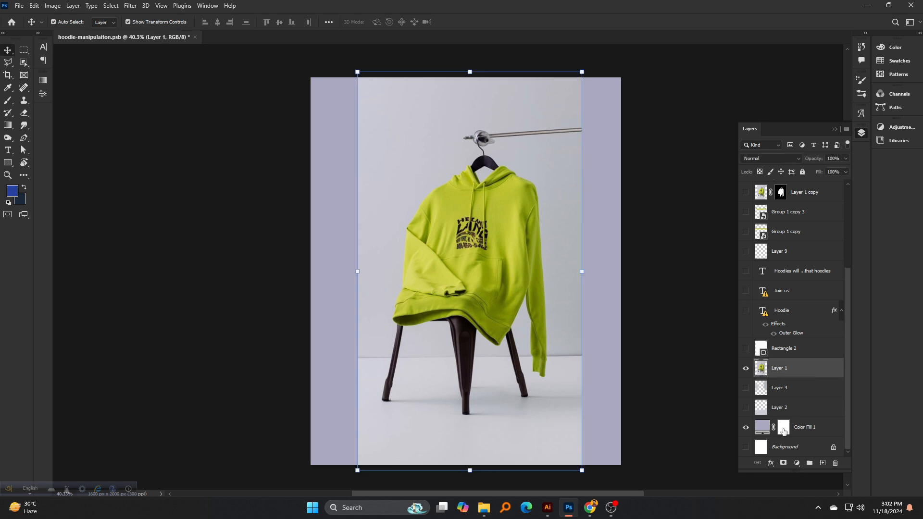
- Paint black on Layer 1's new mask with a soft 483 px brush at 0% hardness to fade the photo's edges
left_click(8, 100)
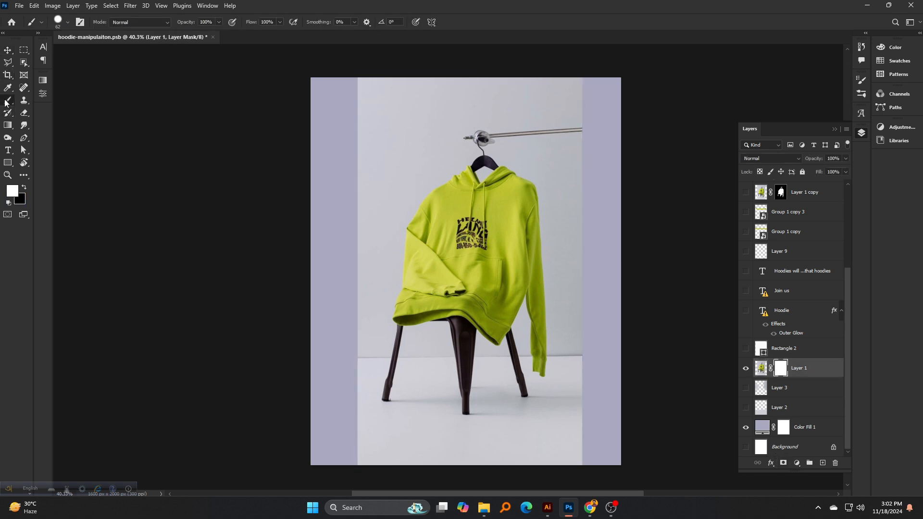
right_click(368, 166, "alt")
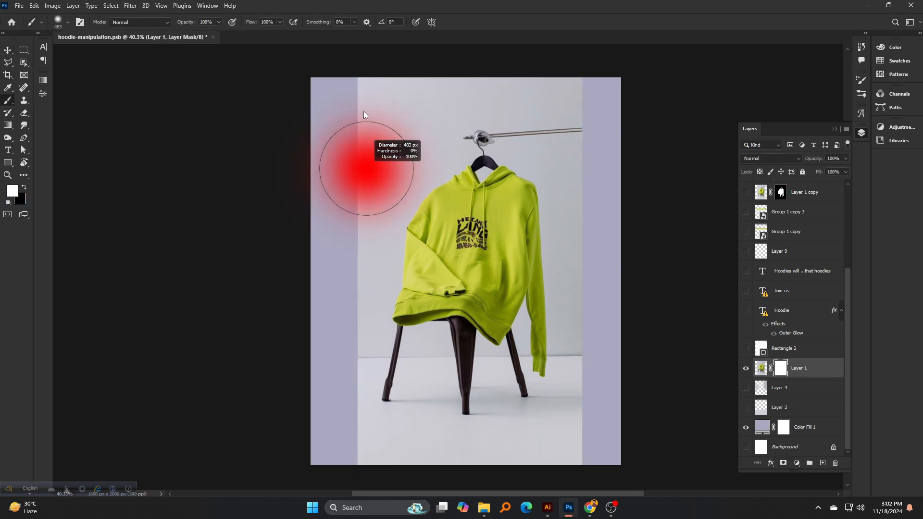
left_click(23, 189)
left_click_drag(340, 99, 343, 174)
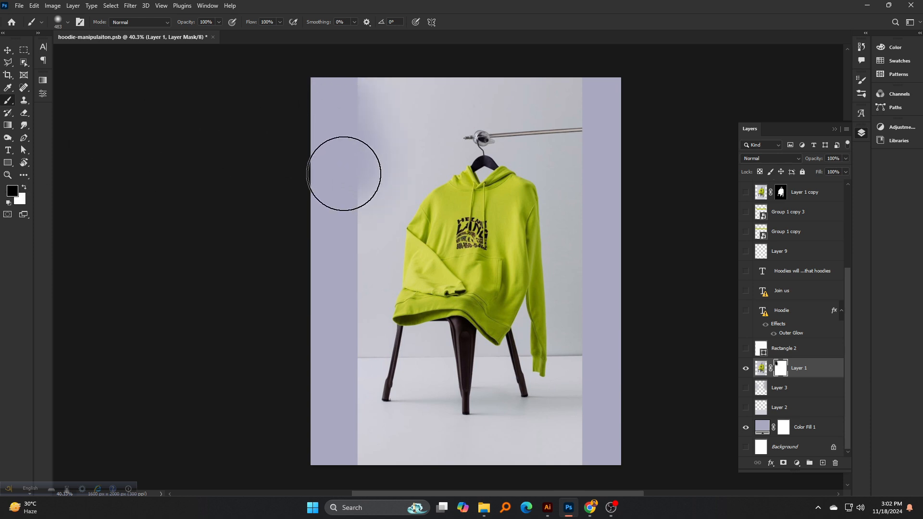
mouse_move(462, 83)
left_mouse_down()
mouse_move(545, 76)
mouse_move(584, 211)
mouse_move(580, 200)
mouse_move(608, 354)
mouse_move(595, 403)
mouse_move(502, 470)
left_mouse_up()
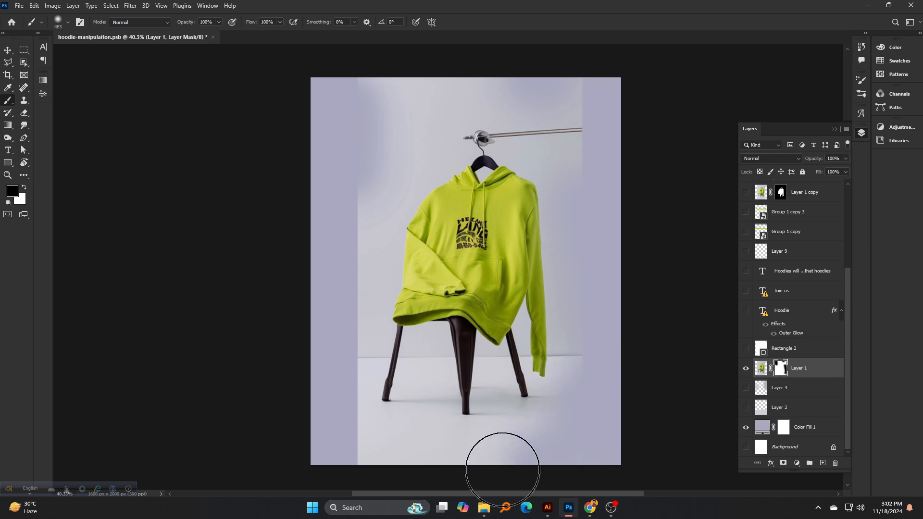
- Undo the brush strokes and the mask replacement on Layer 1
key("ctrl+z")
key("ctrl+z")
key("ctrl+z")
key("ctrl+z")
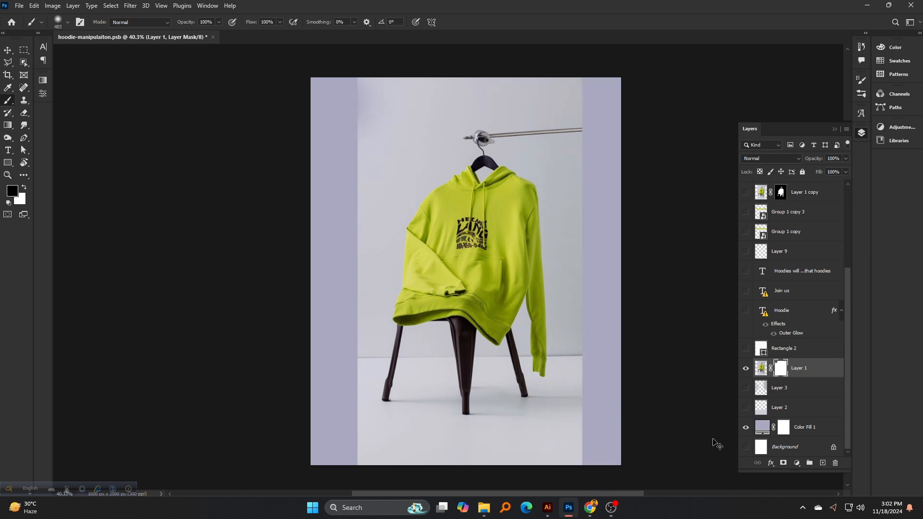
key("ctrl+z")
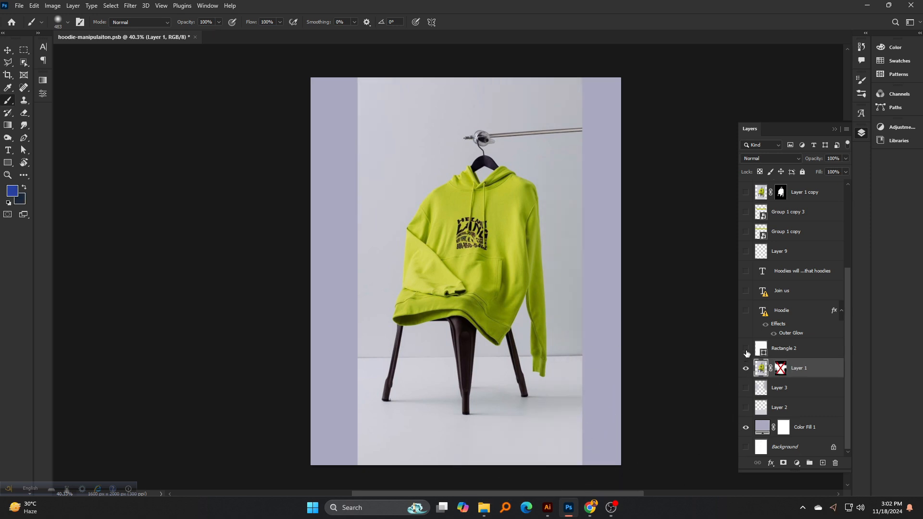
- Preview the Rectangle 2 rounded panel over the photo by selecting it and toggling its visibility
left_click(746, 350)
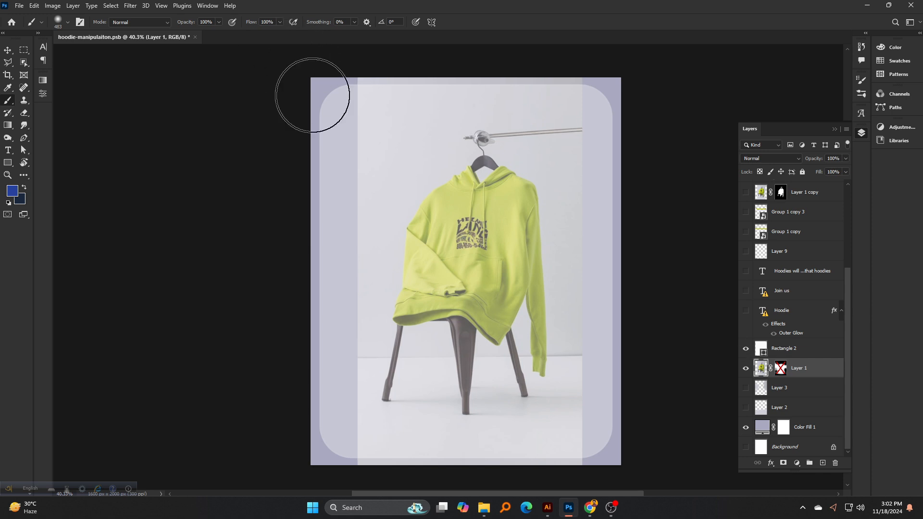
left_click(775, 349)
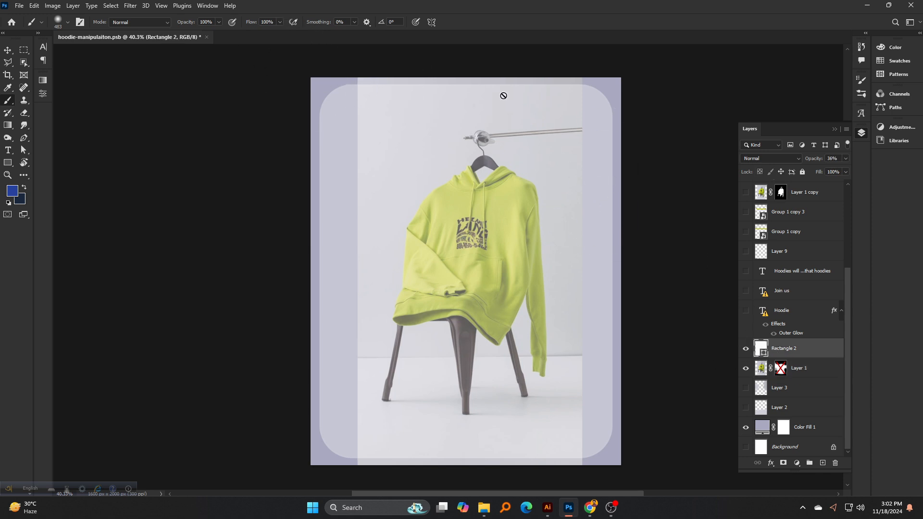
left_click(746, 349)
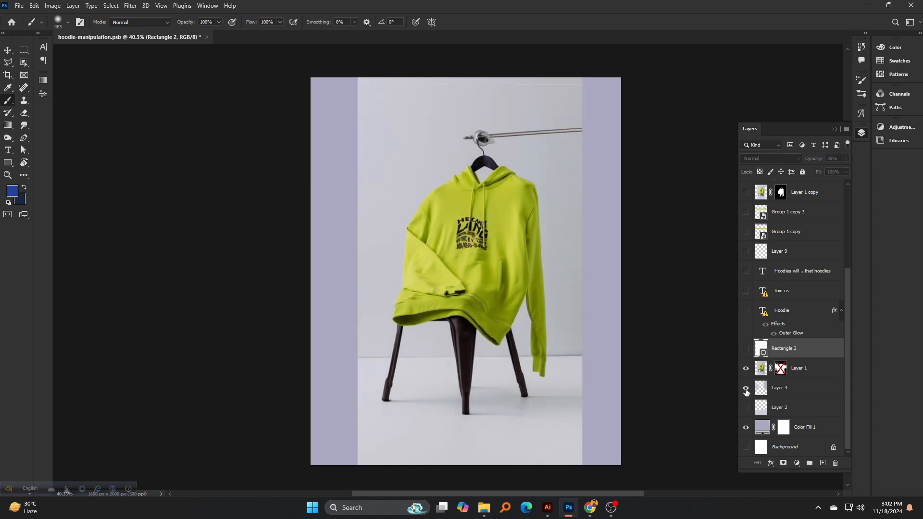
- Show Layer 3, Layer 2, Layer 1 copy and Rectangle 2, and re-enable Layer 1's mask
left_click(746, 408)
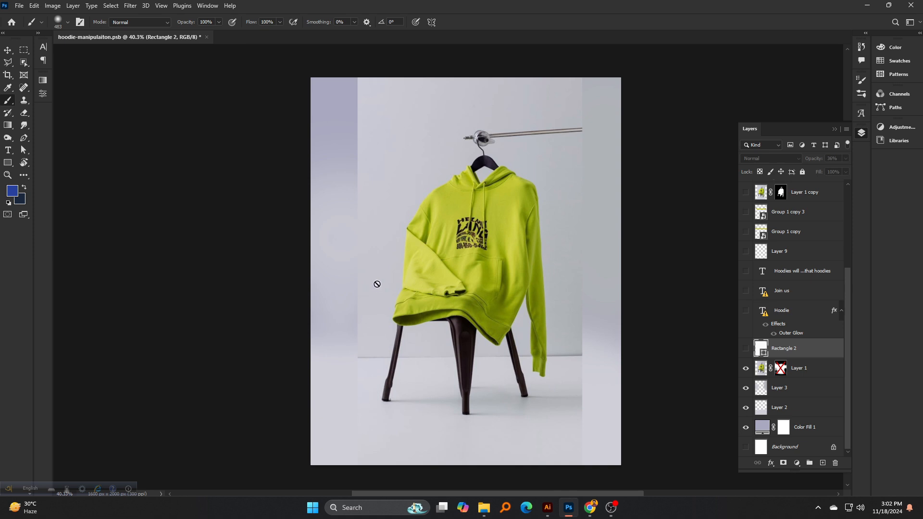
left_click(780, 369, "shift")
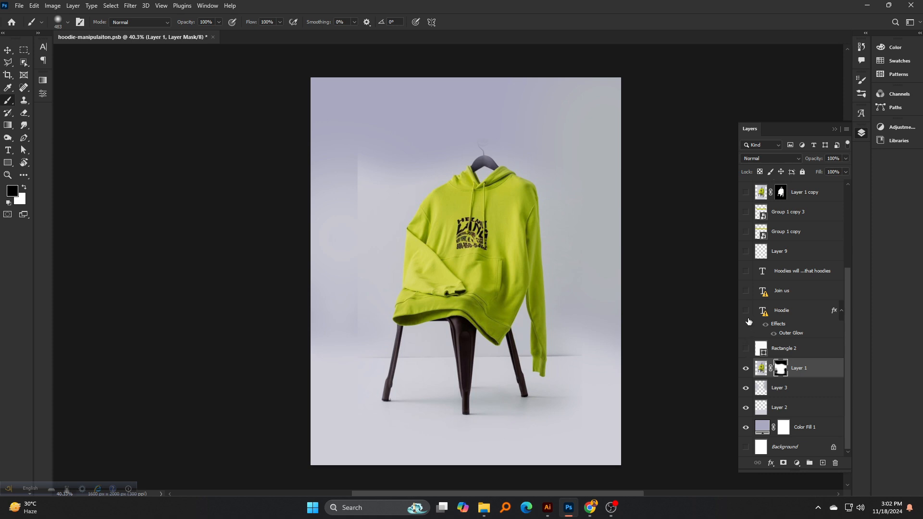
left_click(746, 193)
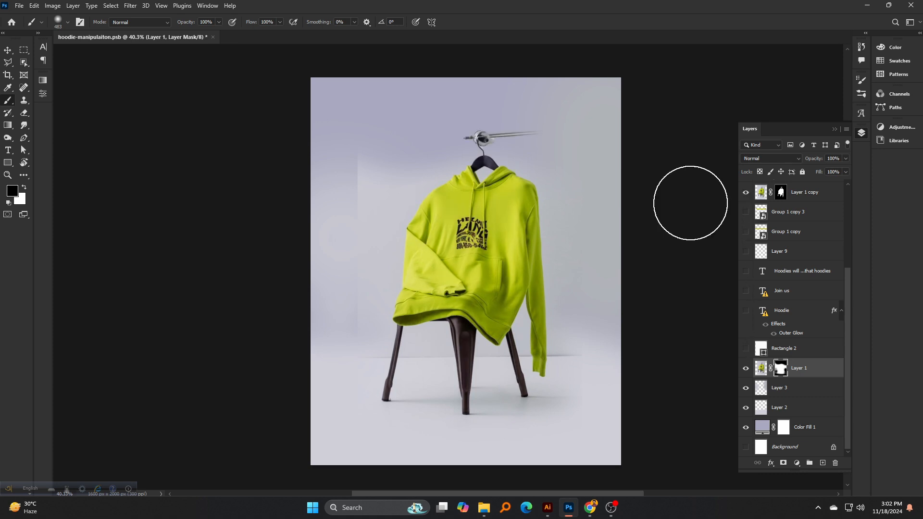
left_click(746, 349)
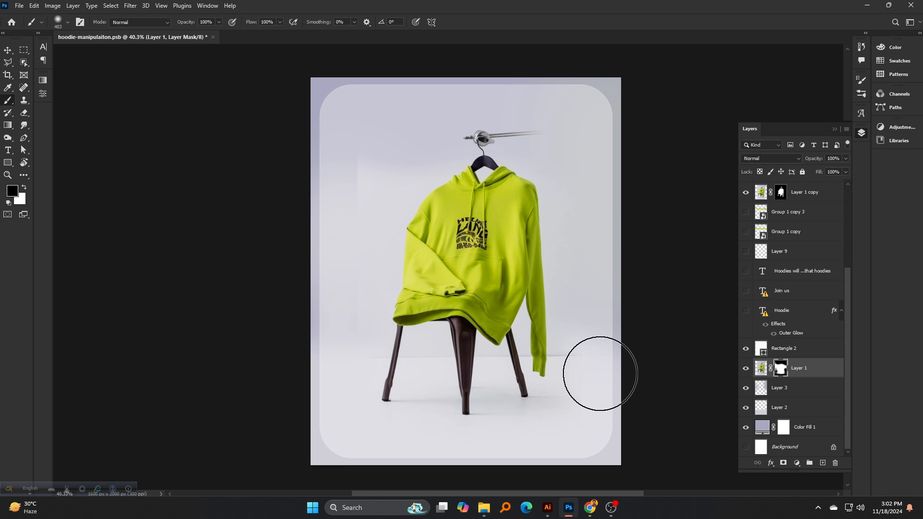
- Try to draw a white-outlined rounded rectangle of about 1142 by 1558 px over the hoodie
left_click(7, 163)
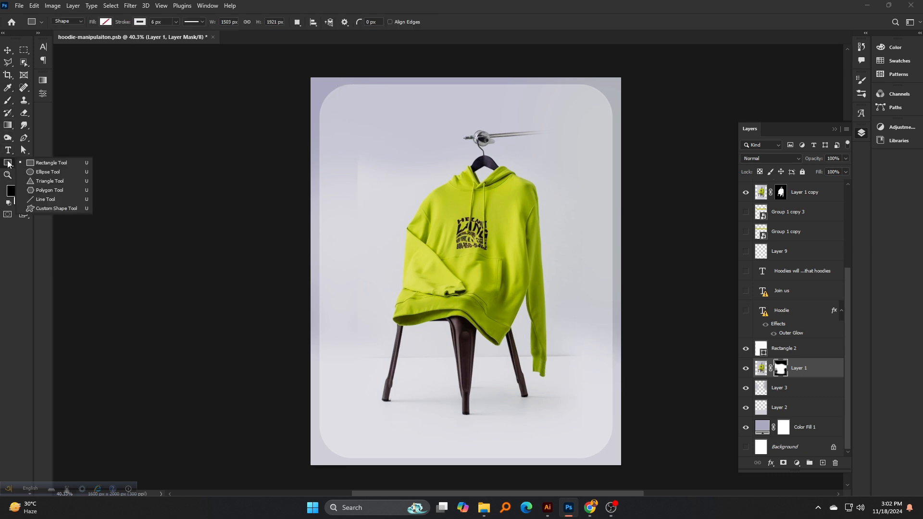
left_click(40, 163)
mouse_move(342, 105)
left_mouse_down()
mouse_move(435, 193)
mouse_move(564, 407)
left_mouse_up()
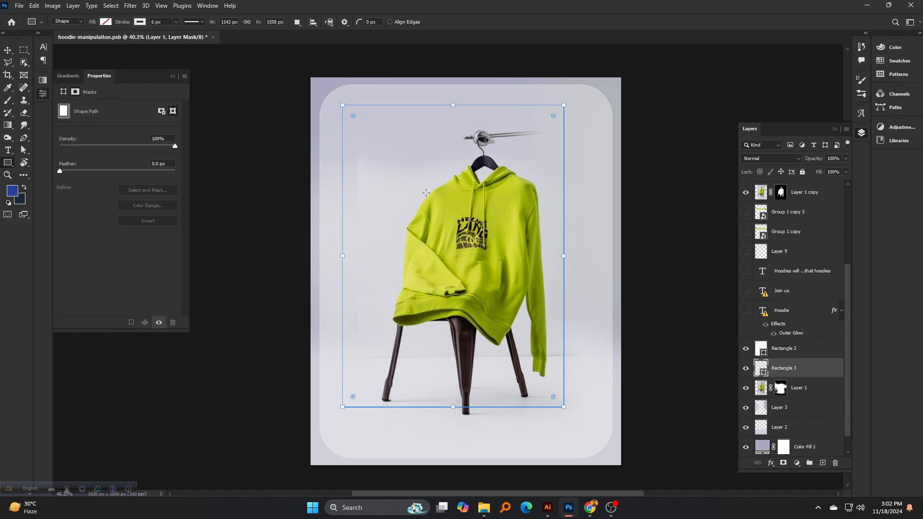
left_click_drag(353, 116, 367, 130)
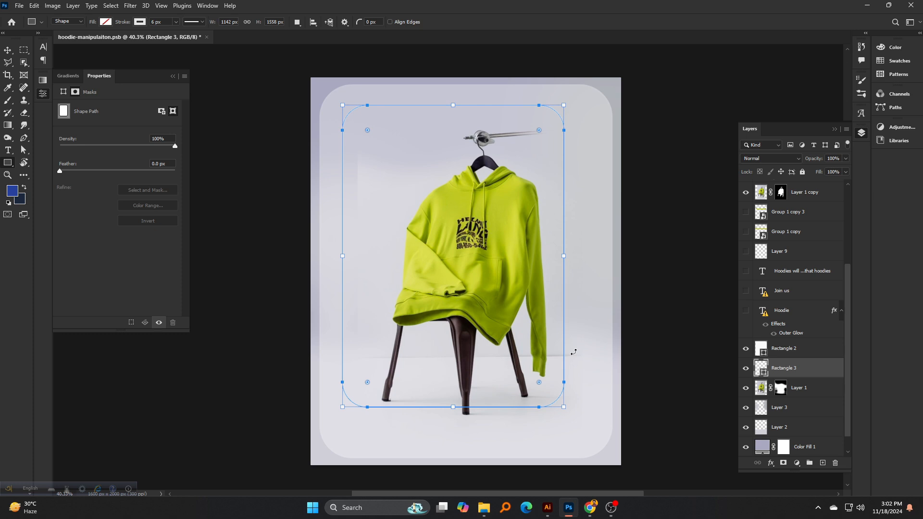
key("v")
left_click(678, 305)
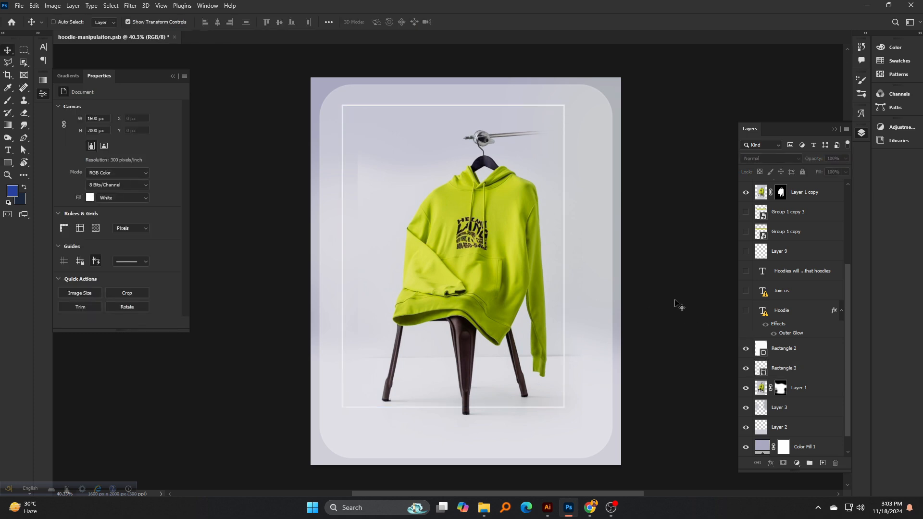
key("ctrl+z")
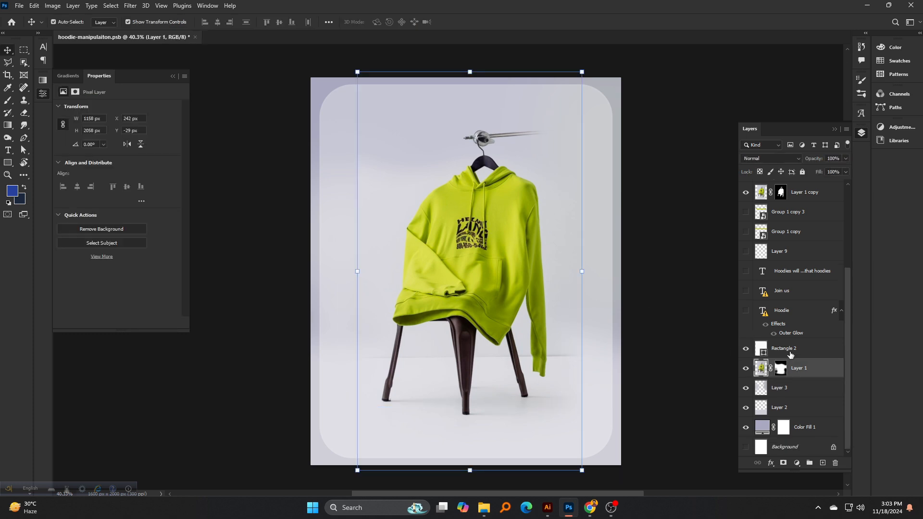
- Show the Hoodie title text layer and select it to inspect its character settings
scroll(758, 318, "up", 1)
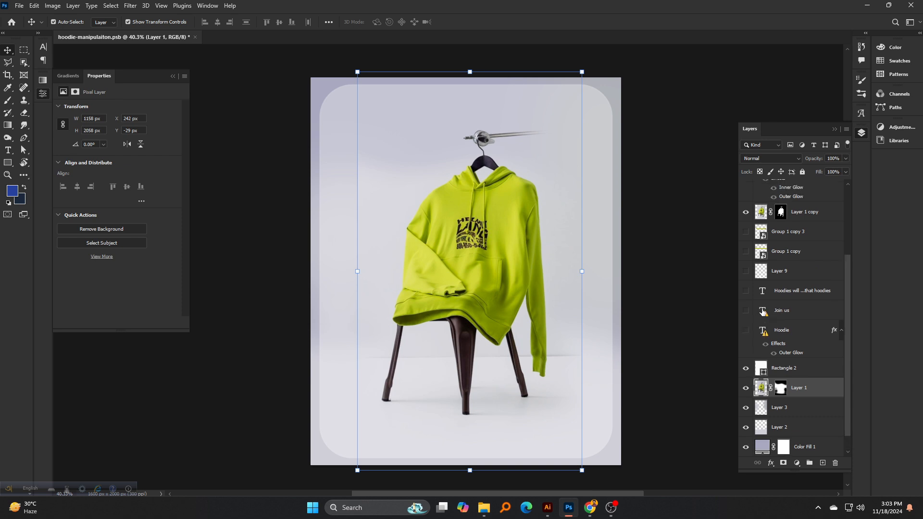
left_click(747, 331)
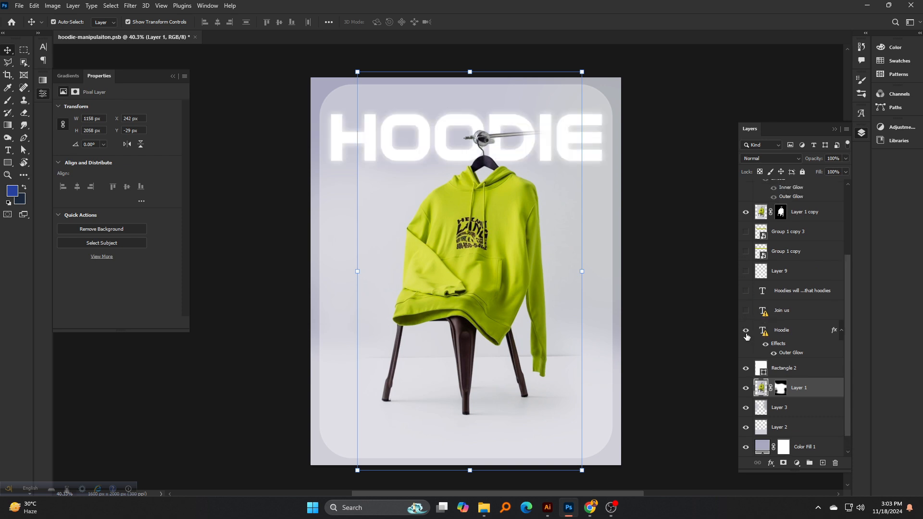
left_click(562, 138)
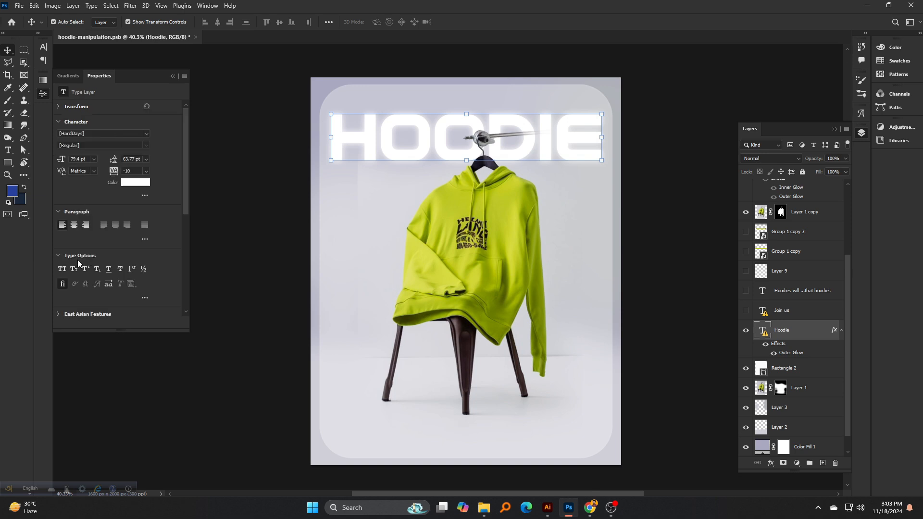
scroll(492, 126, "up", 2)
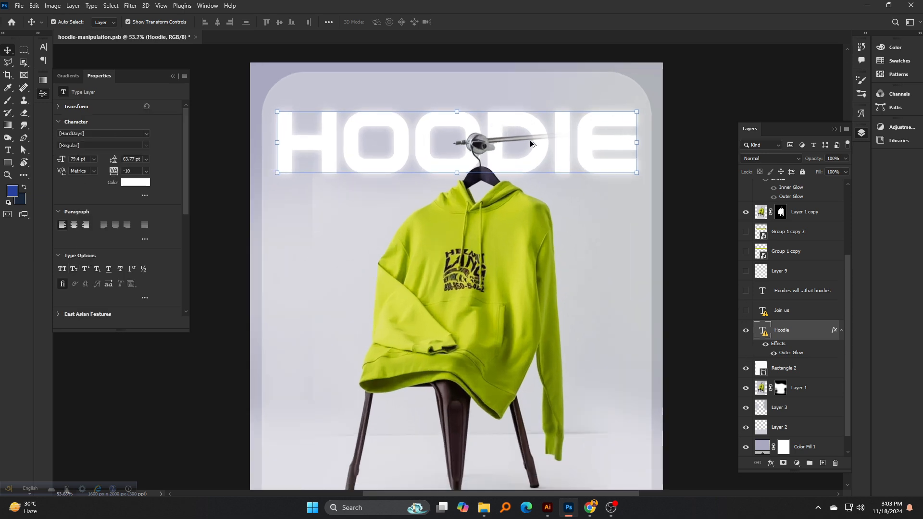
left_click(689, 221)
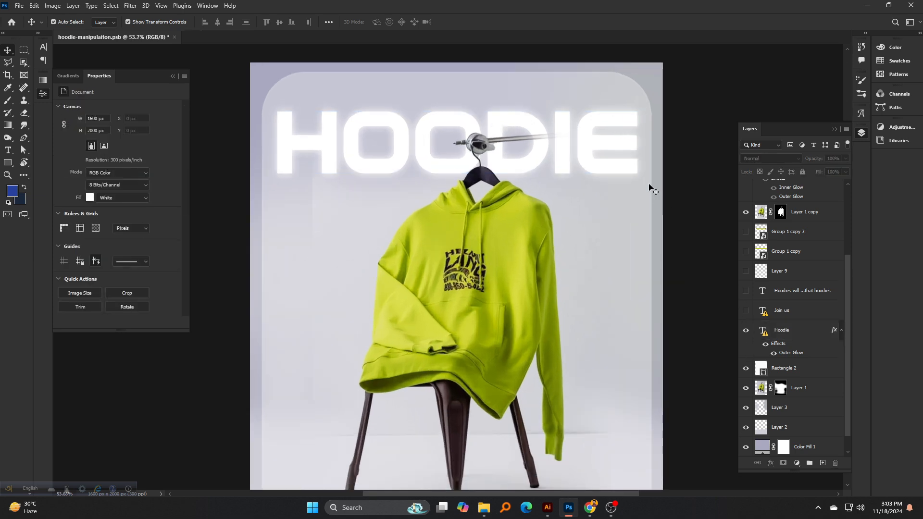
- Inspect the Outer Glow settings of the Hoodie title layer, including its size, and close the layer style dialog
left_click(780, 341)
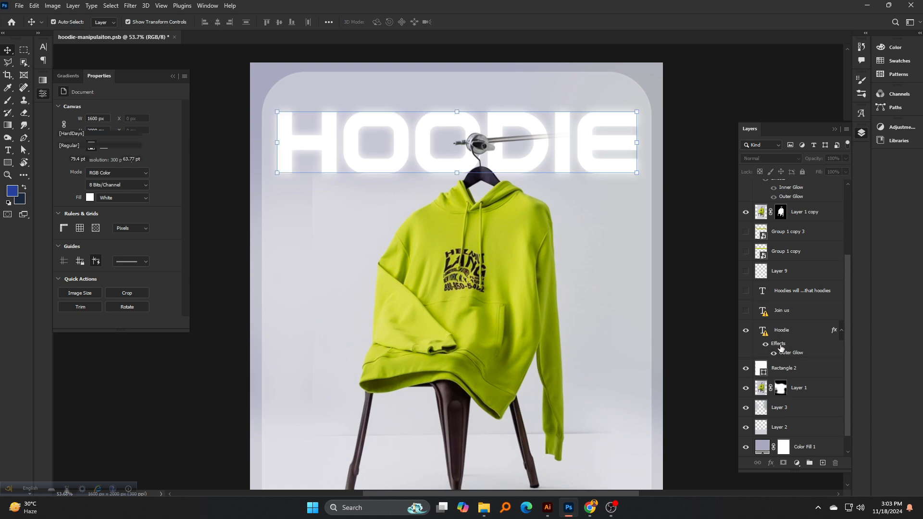
left_click(774, 354)
left_click(773, 353)
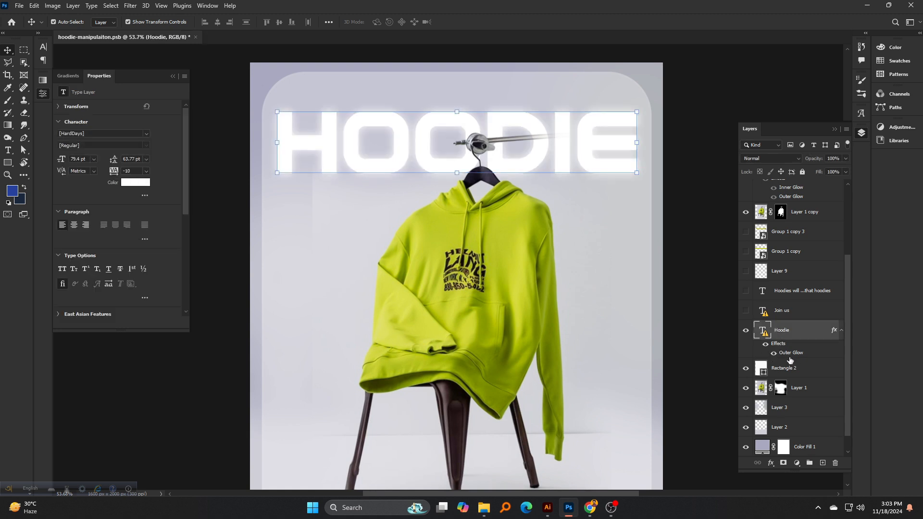
left_click(771, 464)
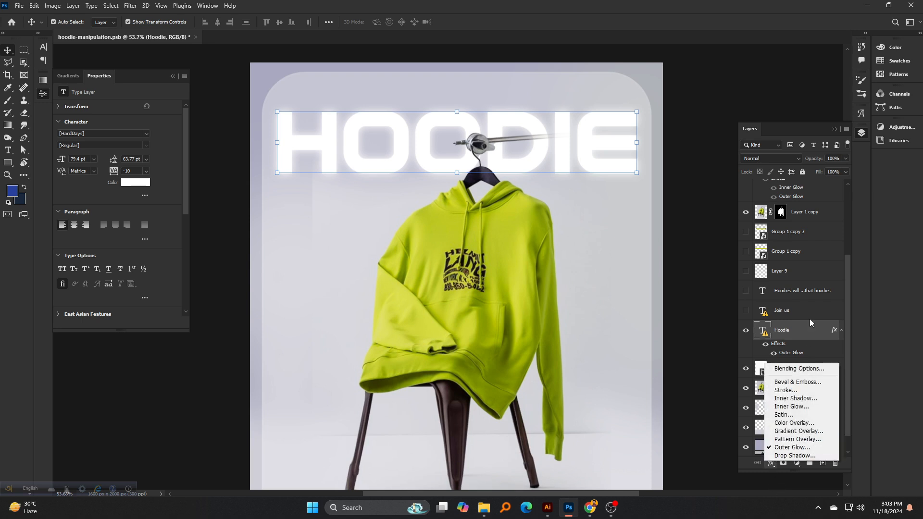
left_click(808, 335)
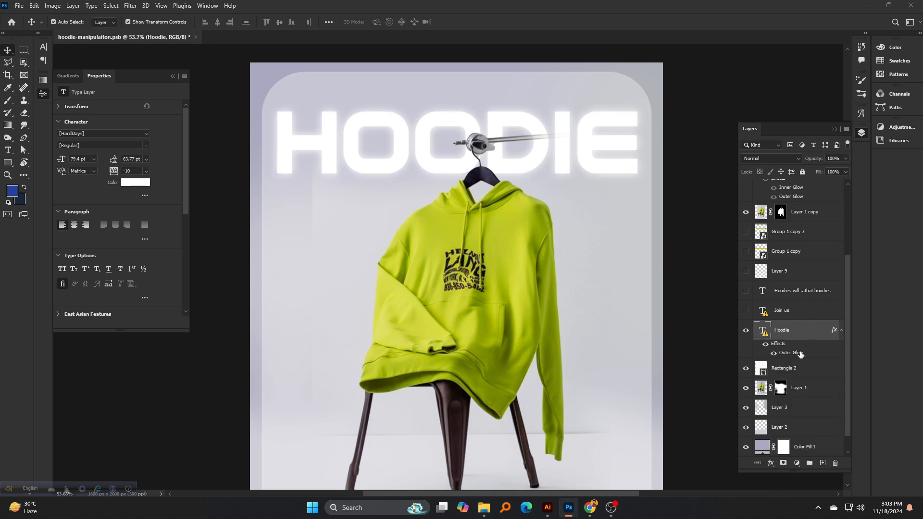
double_click(800, 355)
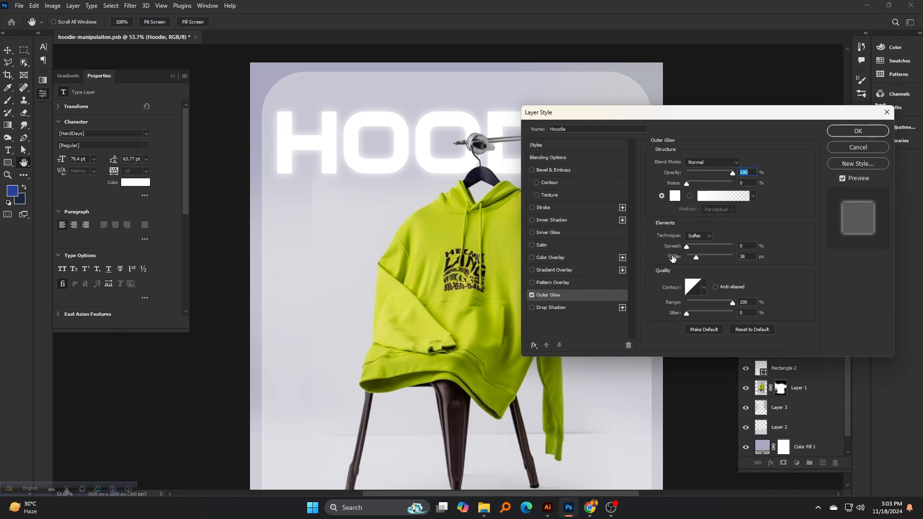
left_click(745, 257)
left_click(849, 132)
- Show the Join us and "Hoodies will ...that hoodies" text layers, selecting each text on the poster
scroll(563, 244, "down", 2)
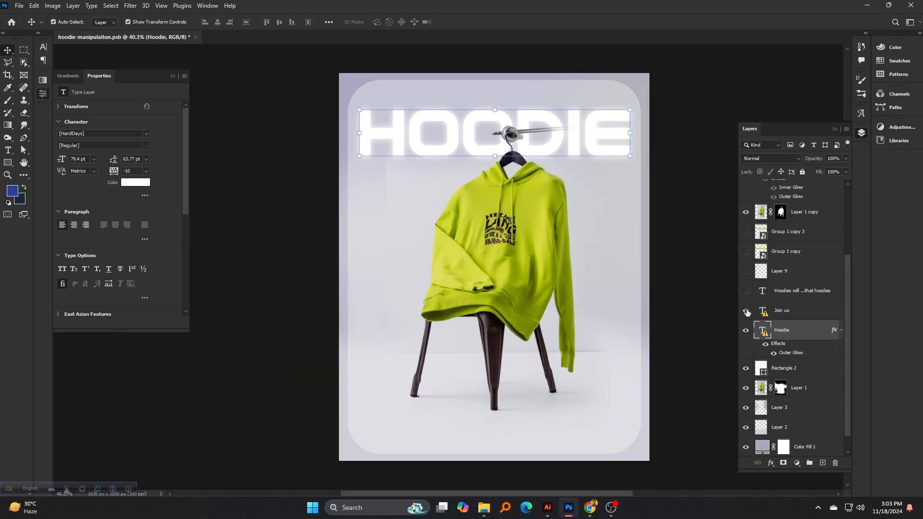
left_click(747, 311)
left_click(499, 423)
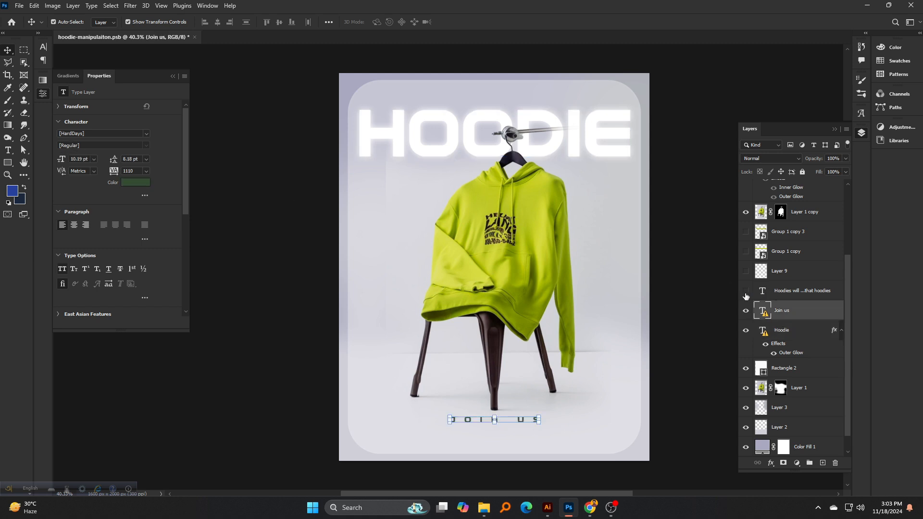
left_click(746, 292)
left_click(663, 445)
left_click(542, 435)
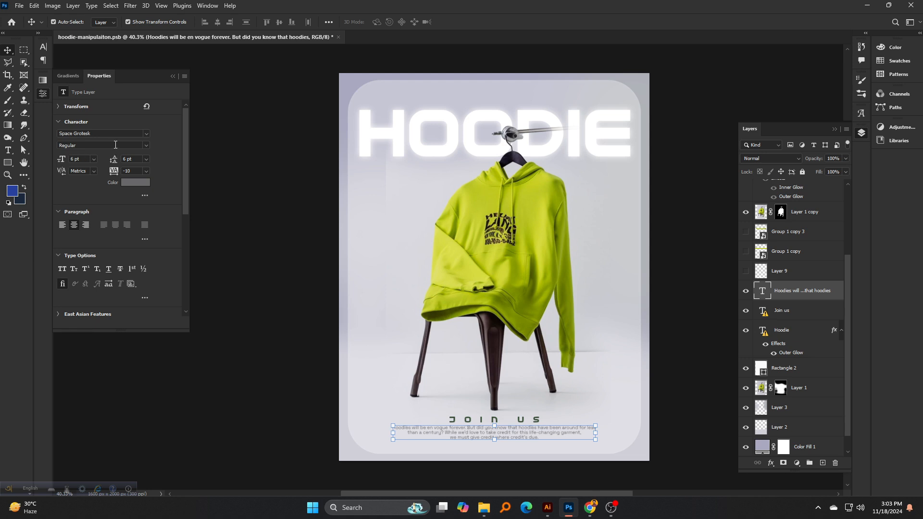
- Check the available font styles for the body paragraph below JOIN US, and deselect the text
left_click(116, 145)
left_click(147, 146)
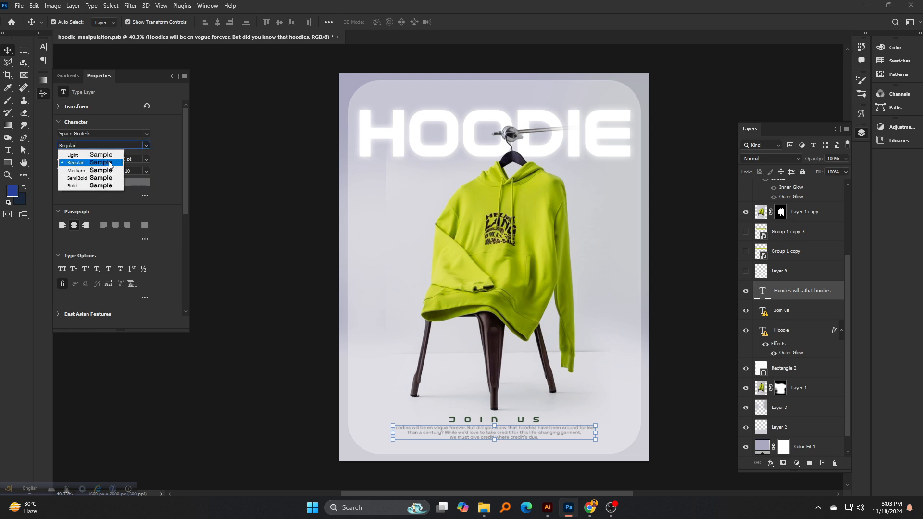
left_click(161, 158)
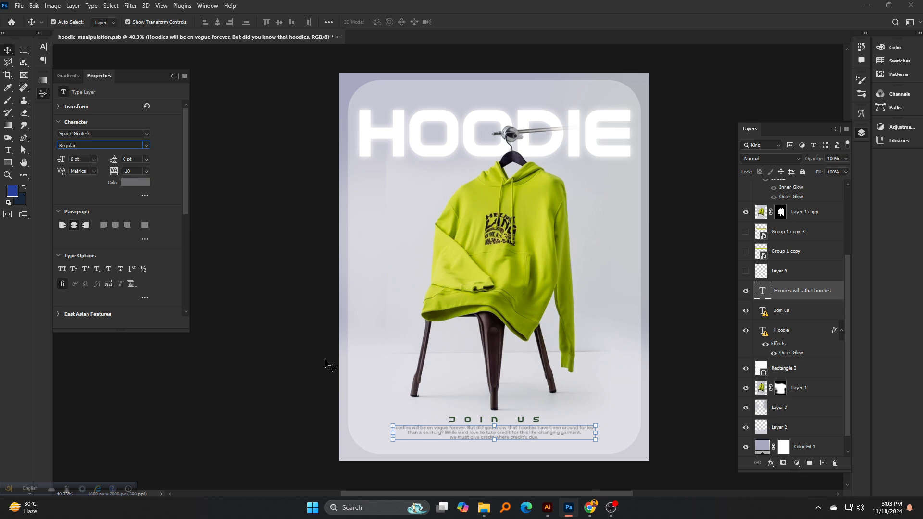
left_click(687, 393)
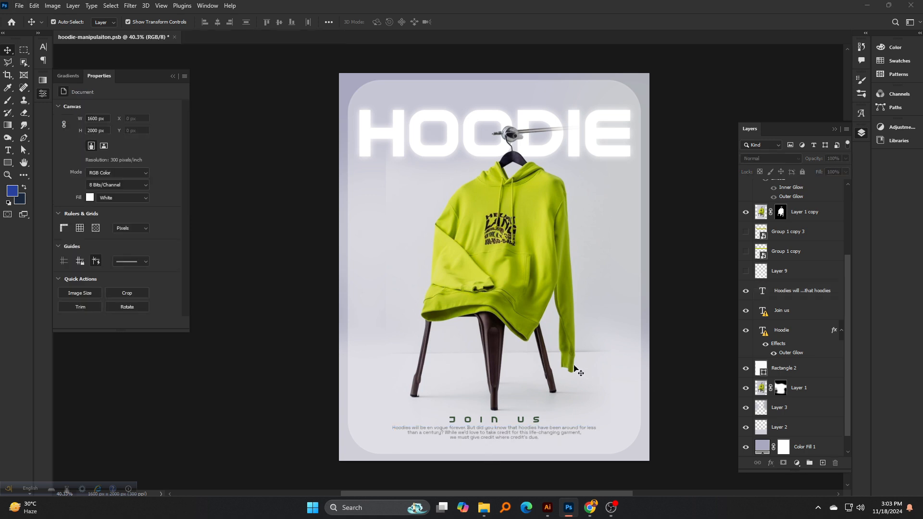
- Show Layer 9 with the social media icons below the paragraph, and inspect them up close and in the whole poster
left_click(746, 272)
scroll(491, 457, "up", 3)
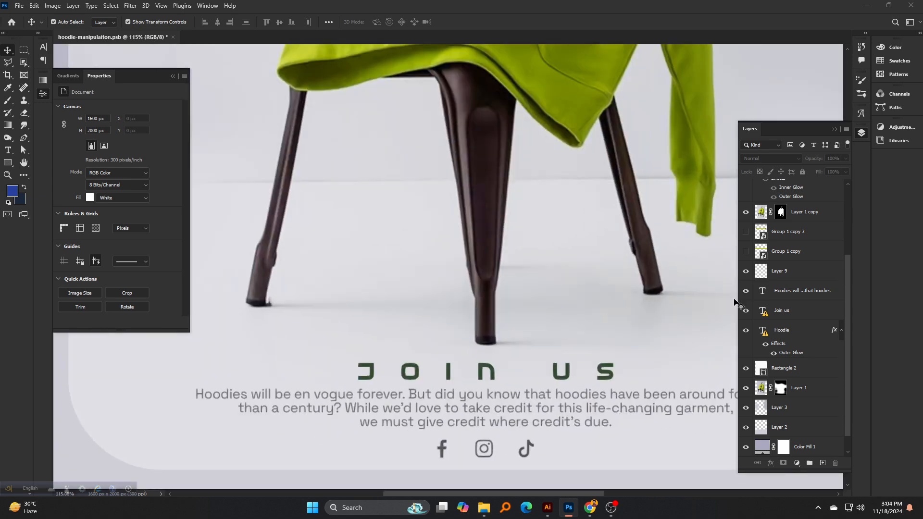
left_click(746, 271)
left_click(746, 272)
scroll(533, 355, "down", 4)
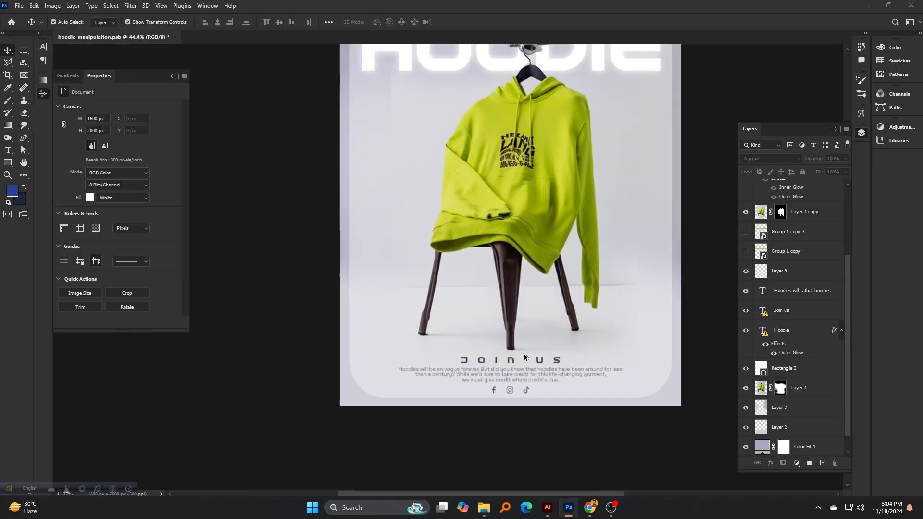
scroll(518, 358, "up", 2)
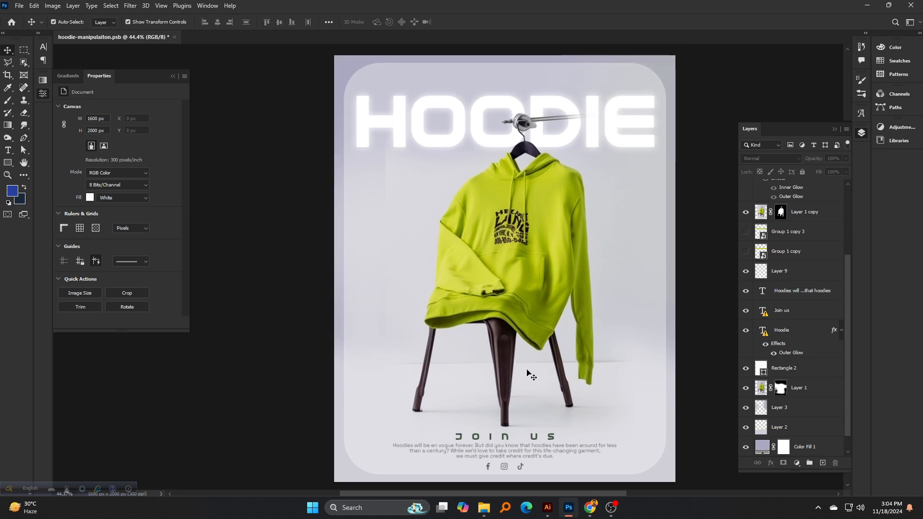
scroll(491, 318, "up", 1)
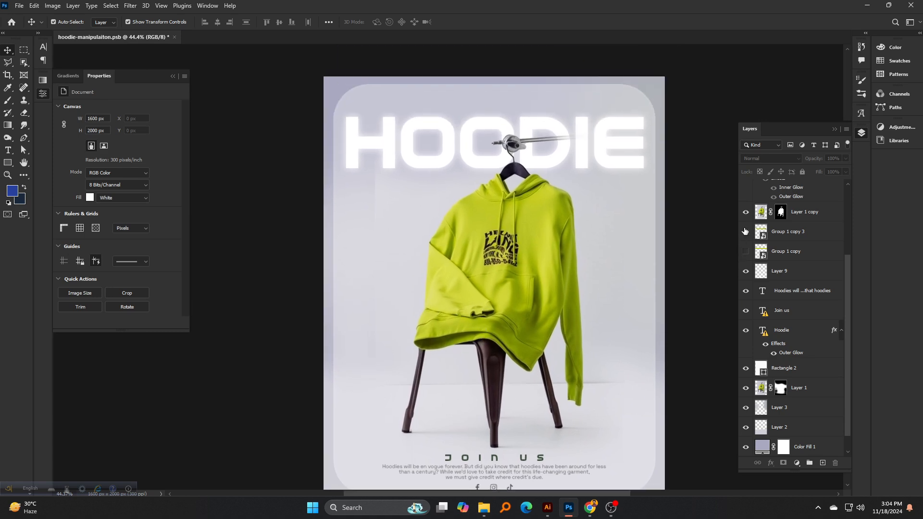
- Show Layer 7, Layer 8 and Layer 6 to add the filter list, POPULAR list and website navigation bar
scroll(759, 256, "up", 5)
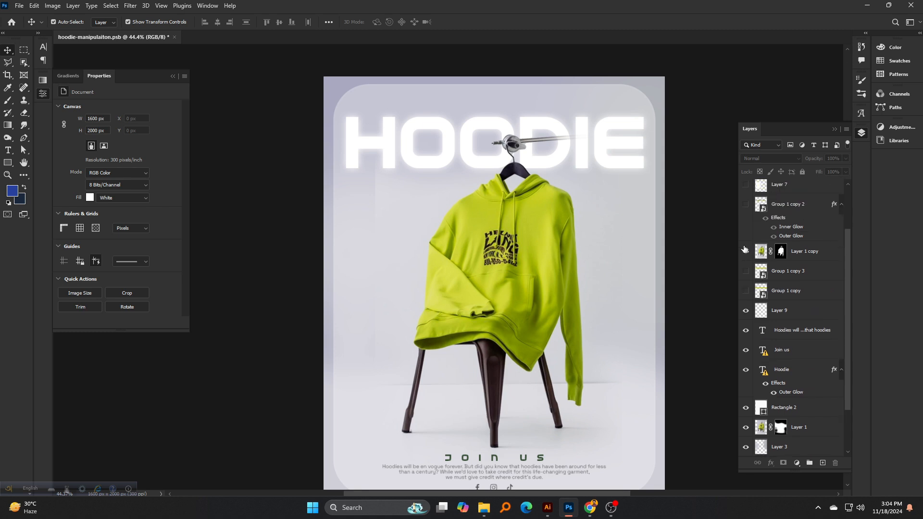
left_click(746, 249)
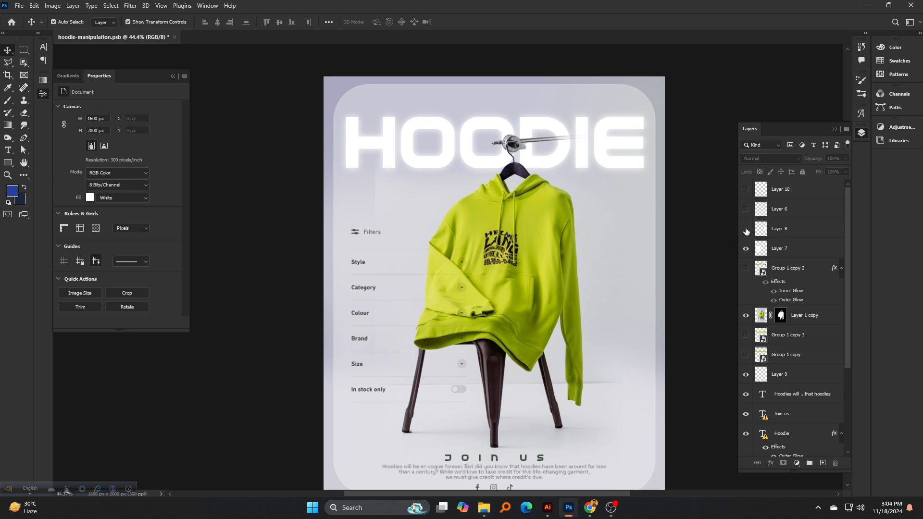
left_click(747, 230)
left_click(746, 210)
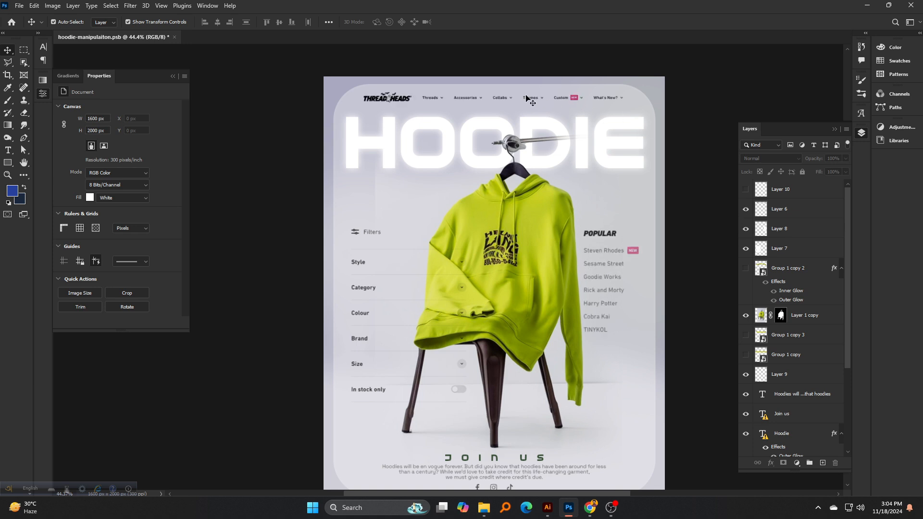
- Preview the navigation bar on Layer 6 with the Normal blend mode and restore it to Multiply
left_click(384, 100)
left_click(758, 159)
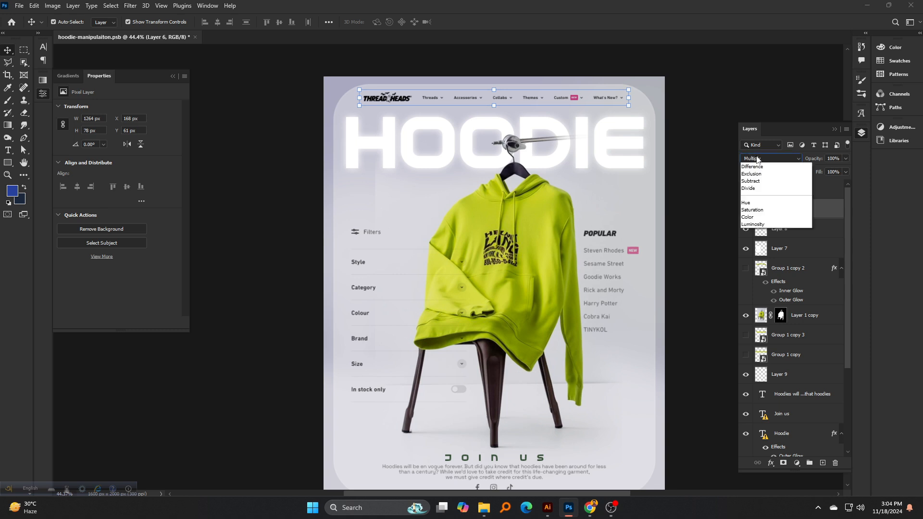
left_click(757, 168)
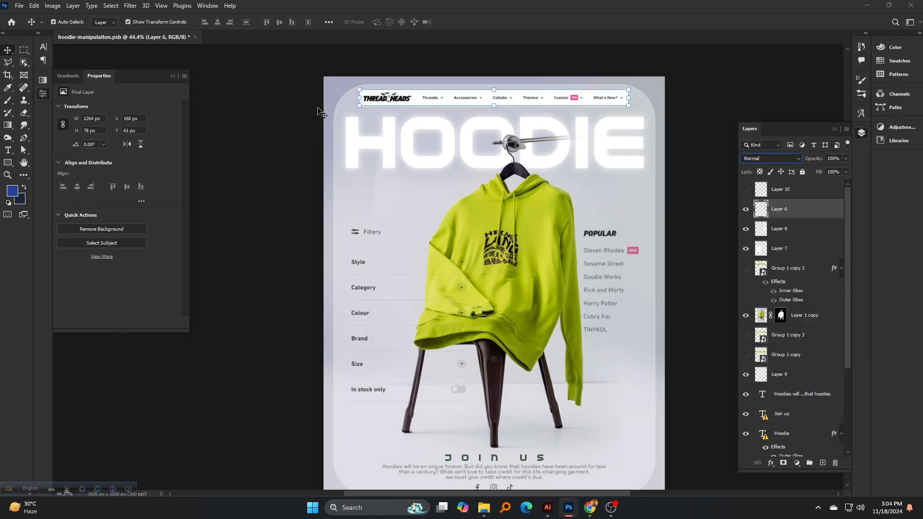
left_click(264, 110)
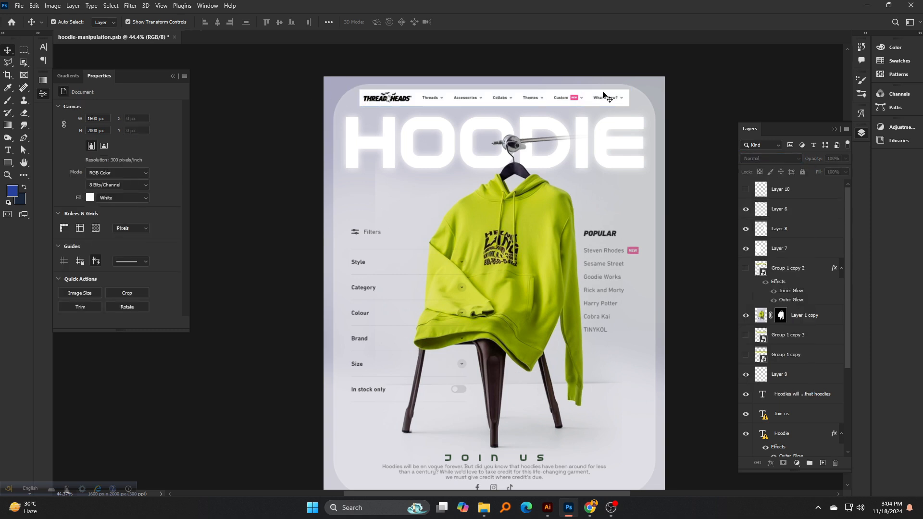
left_click(497, 100)
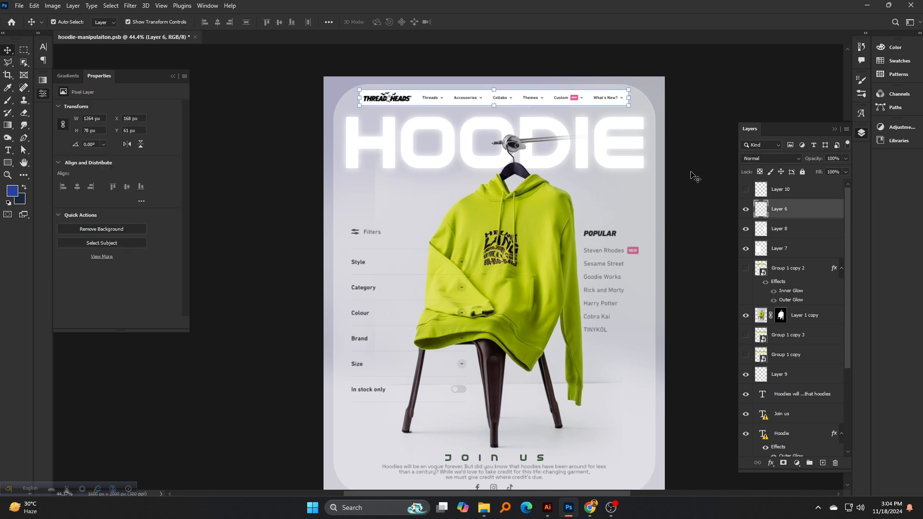
left_click(758, 159)
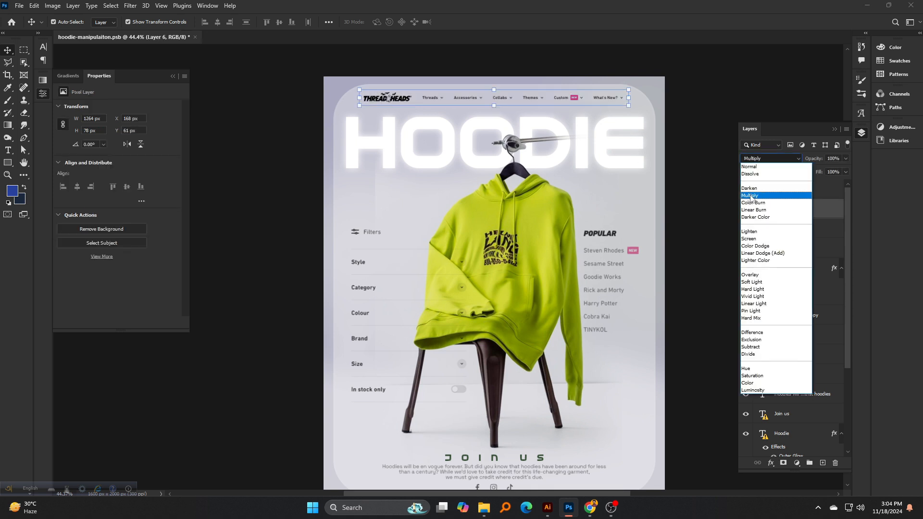
left_click(750, 196)
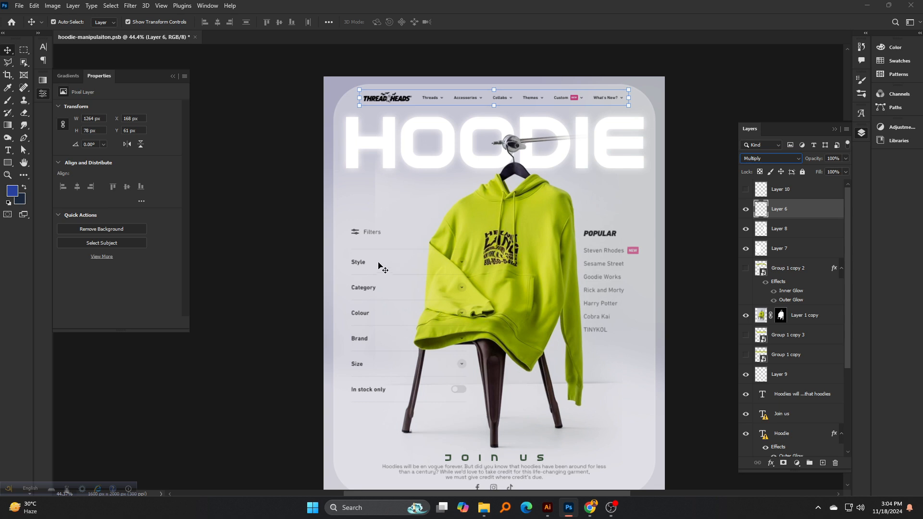
- Set the blend mode of Layer 7, the filter list, to Normal
left_click(771, 240)
left_click(765, 158)
left_click(758, 131)
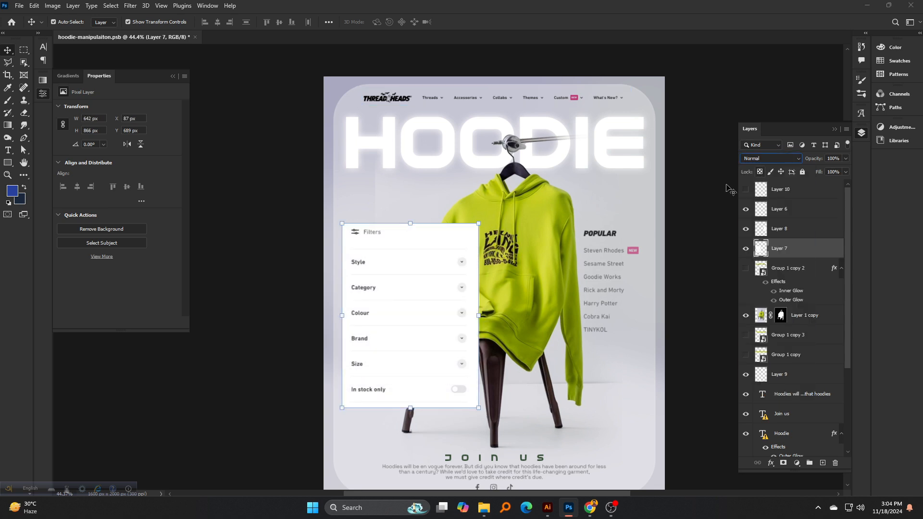
- Switch to Chrome, search Google for "hoodie website" in a new tab, and open Urban Outfitters' men's hoodies page
left_click(590, 508)
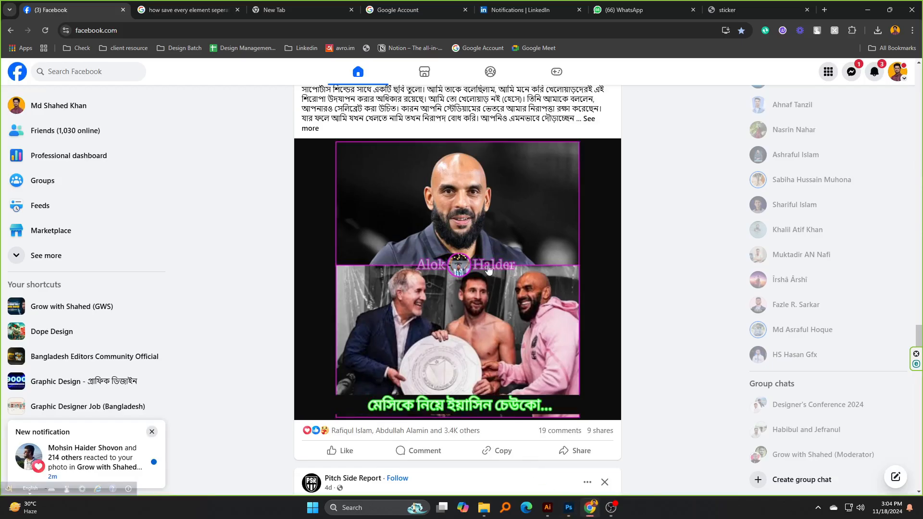
left_click(825, 9)
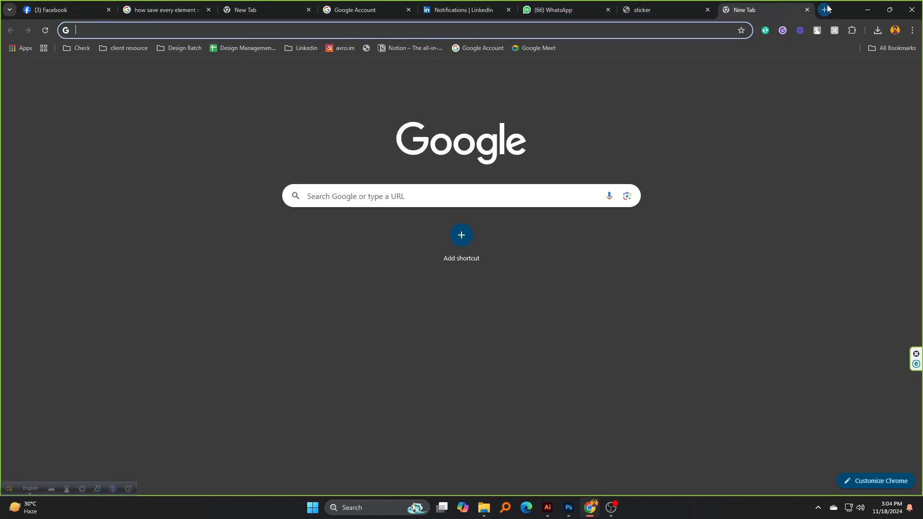
type("hoodie website")
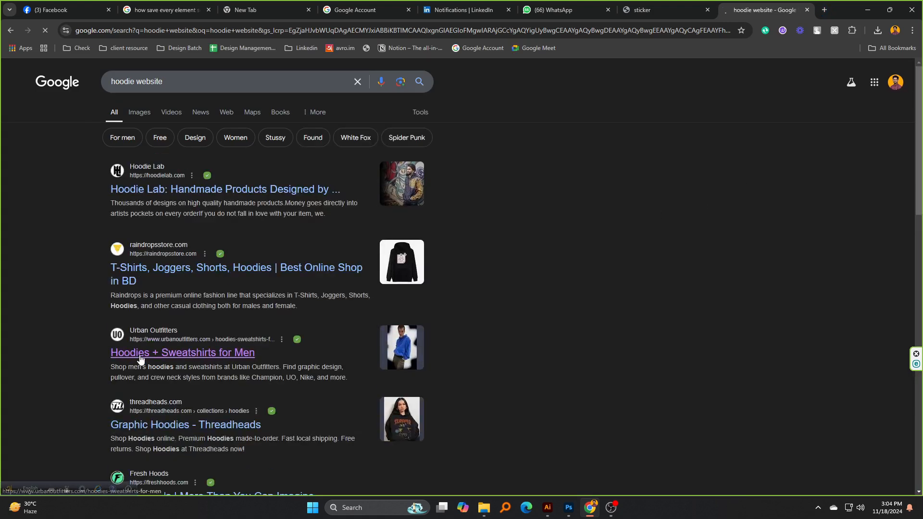
scroll(164, 351, "down", 1)
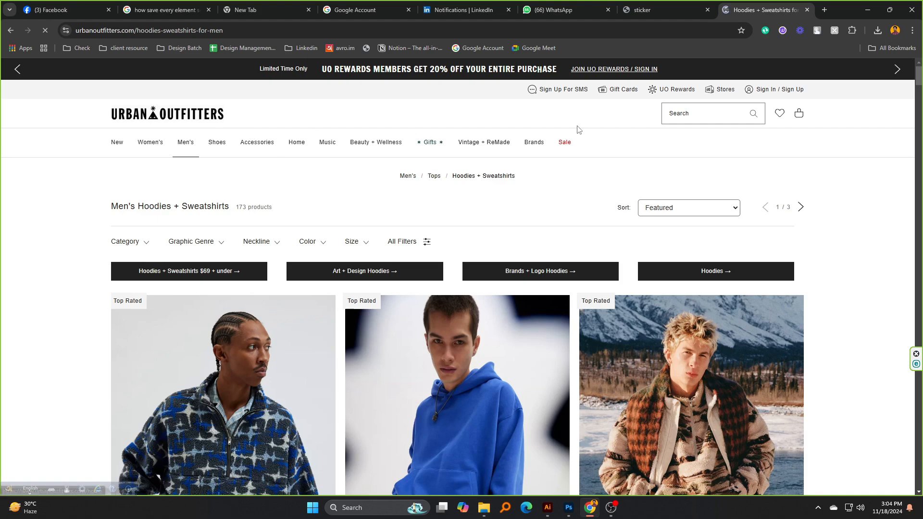
- Browse the Urban Outfitters hoodie listings and navigation bar as source material for poster elements, and switch back to Photoshop
scroll(512, 247, "down", 20)
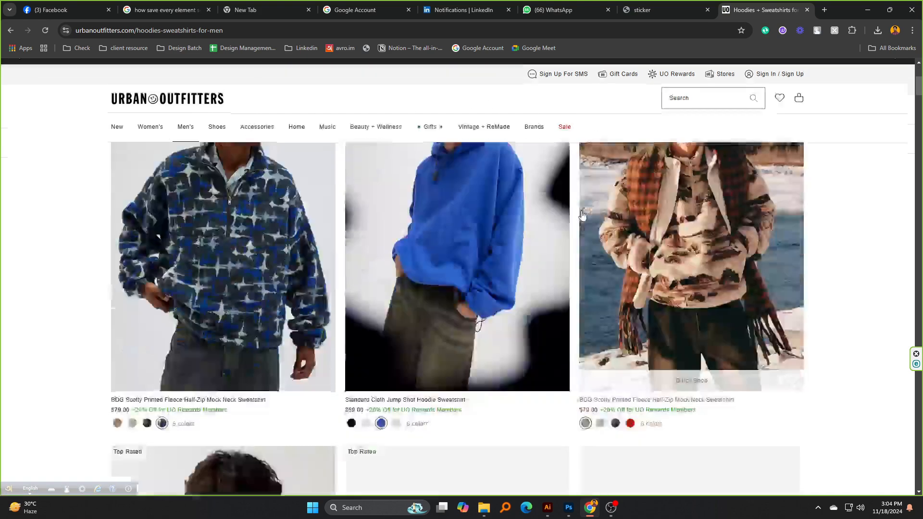
scroll(511, 246, "down", 20)
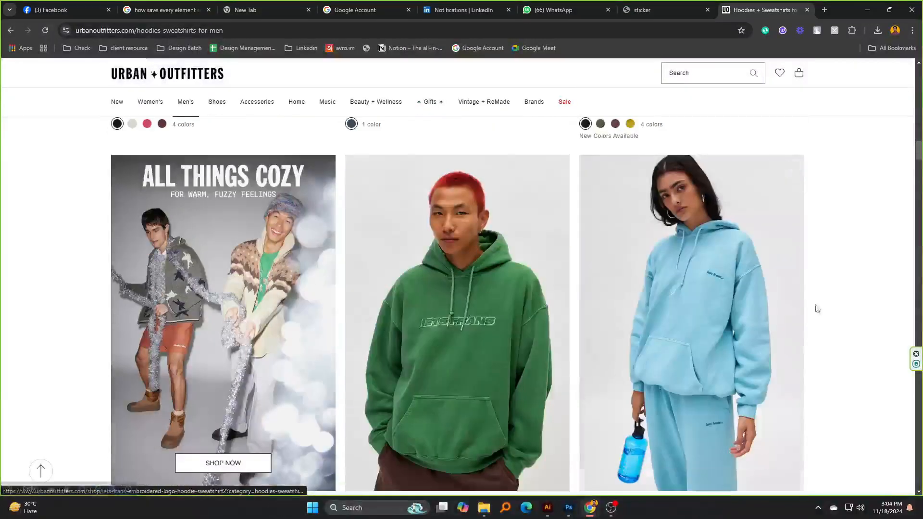
scroll(431, 108, "up", 15)
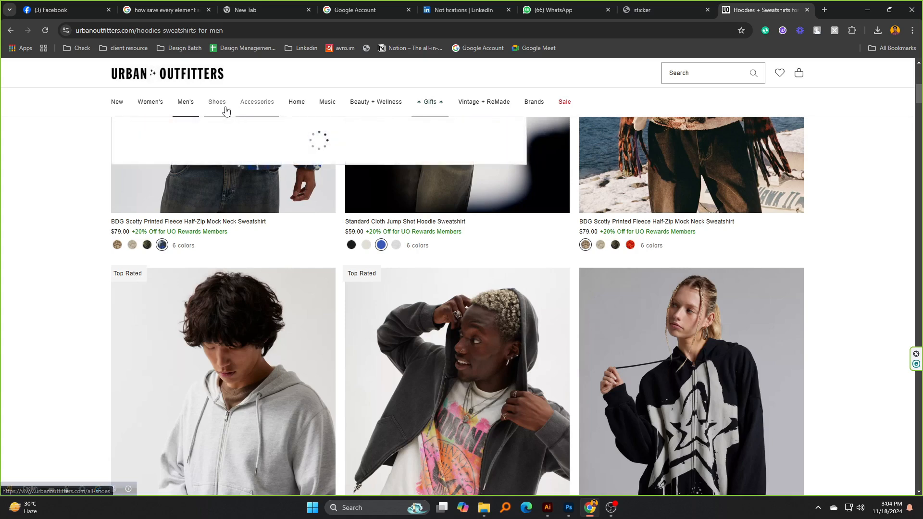
mouse_move(178, 108)
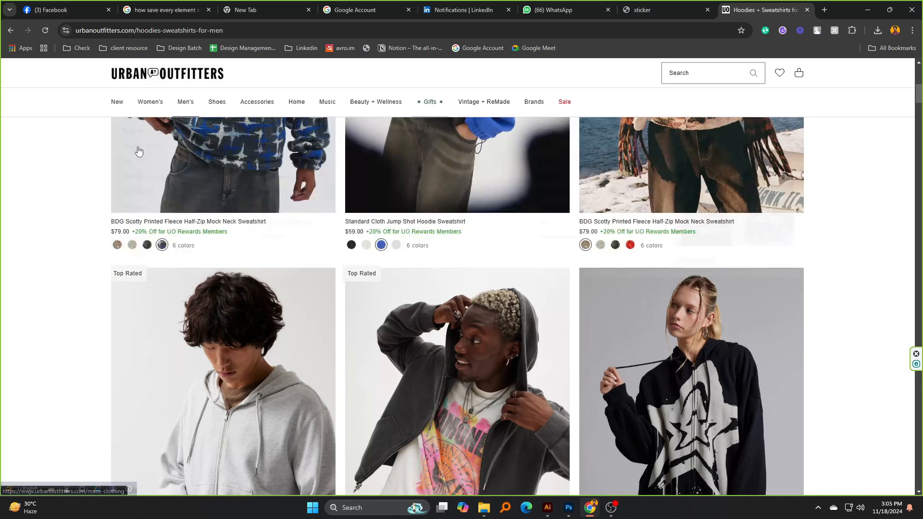
mouse_move(217, 101)
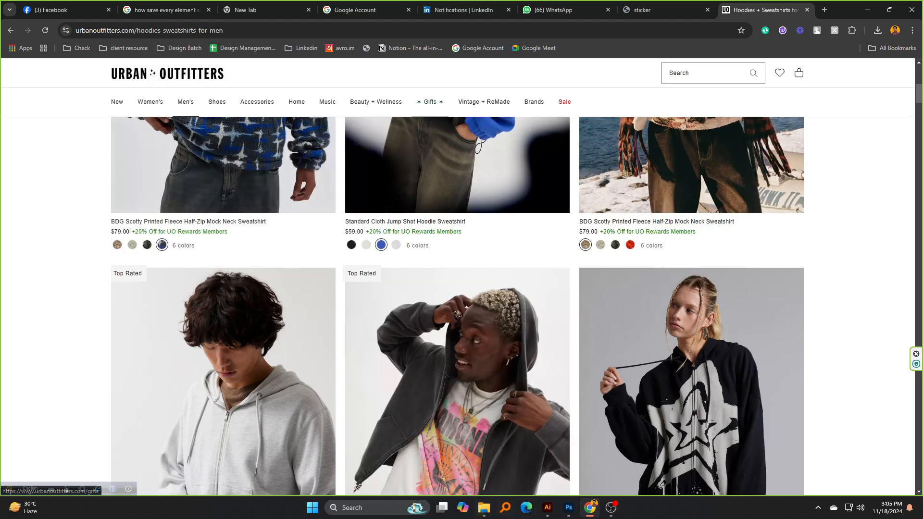
left_click(569, 508)
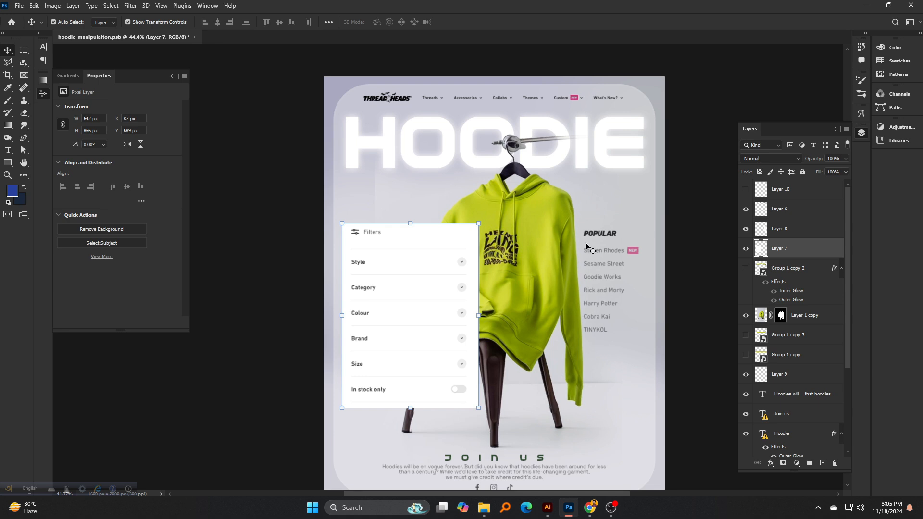
- Set the blend mode of Layer 7, the filter list, back to Multiply
left_click(770, 159)
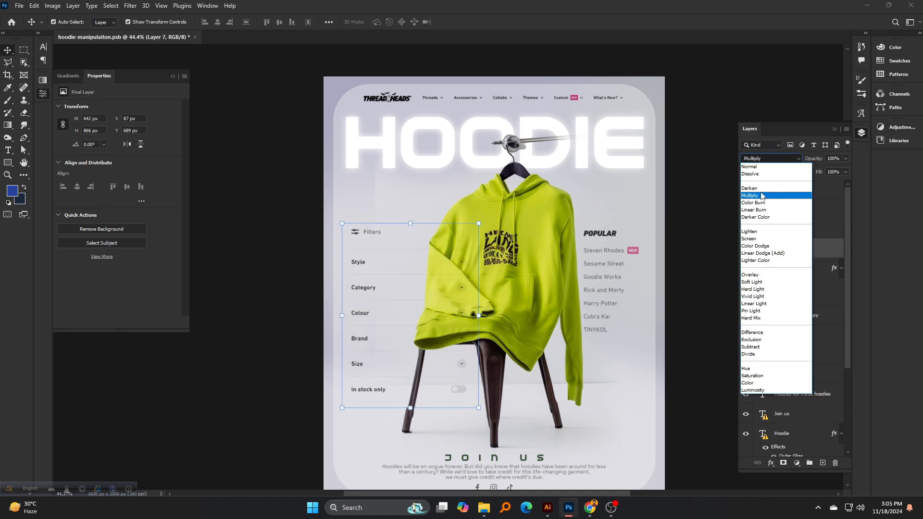
left_click(767, 177)
- Preview the POPULAR list on Layer 8 with the Normal blend mode and restore it to Multiply
left_click(620, 254)
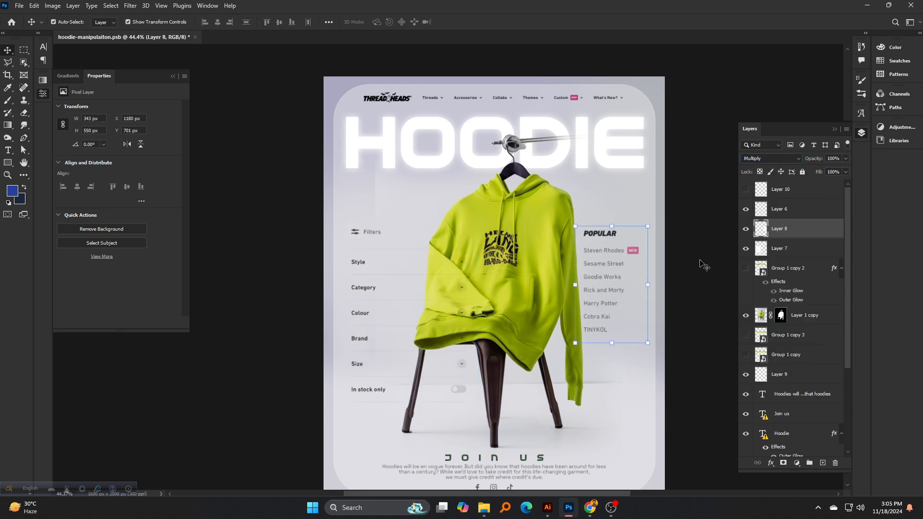
left_click(764, 159)
left_click(759, 166)
left_click(759, 160)
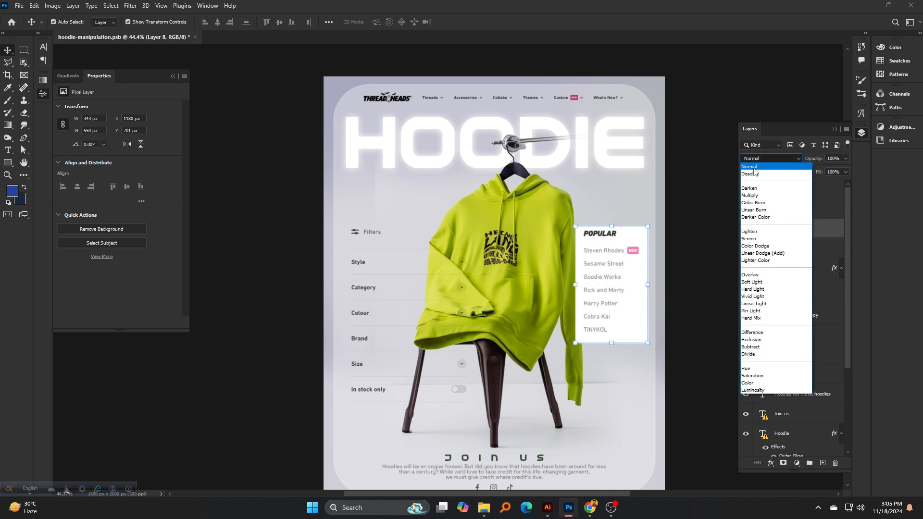
left_click(754, 169)
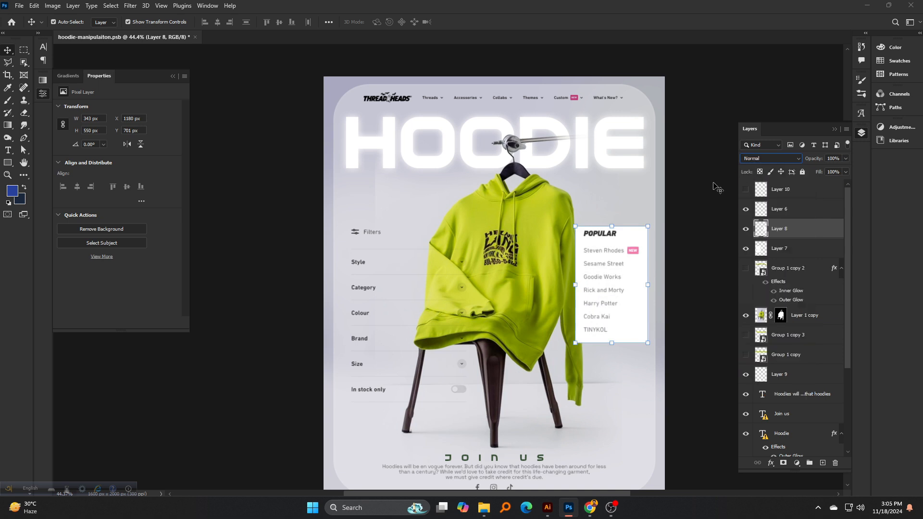
left_click(717, 187)
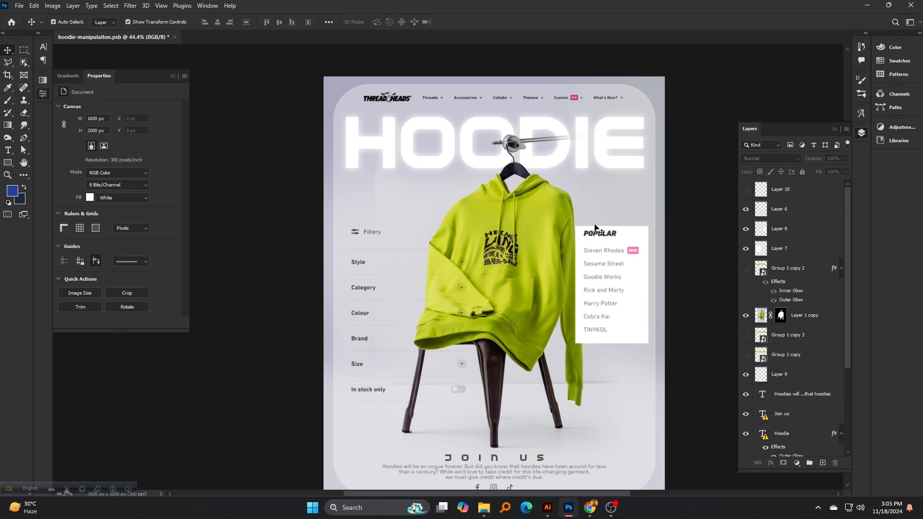
left_click(597, 228)
left_click(762, 159)
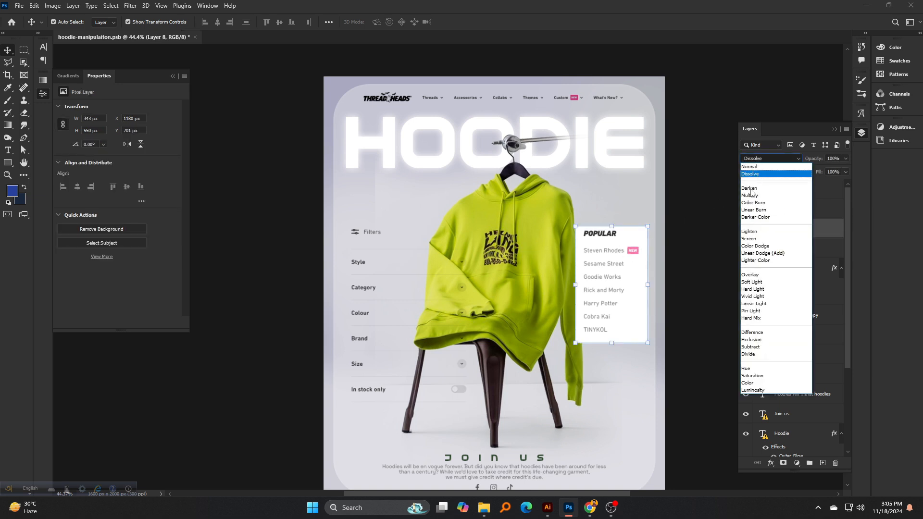
left_click(725, 210)
left_click(725, 210)
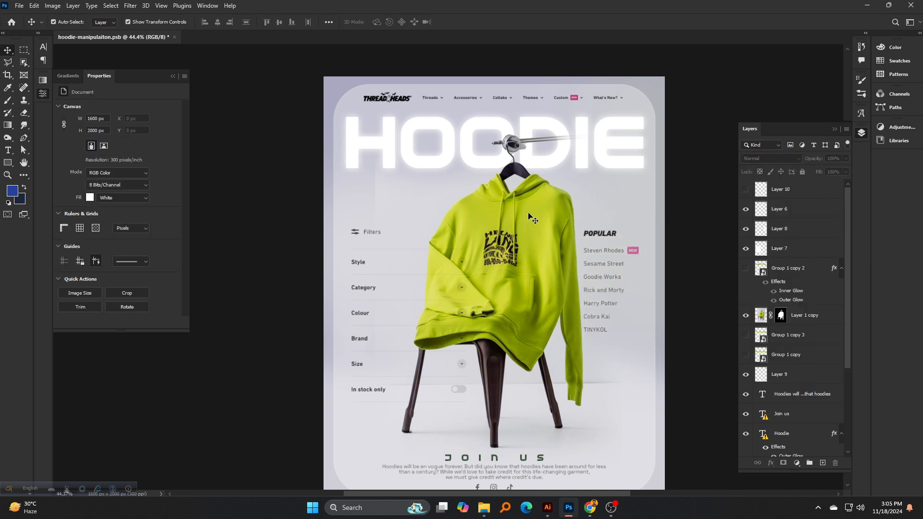
- Preview the curved WINTER HOODIE bands by showing and hiding Group 1 copy 2 and Group 1 copy 3
left_click(747, 269)
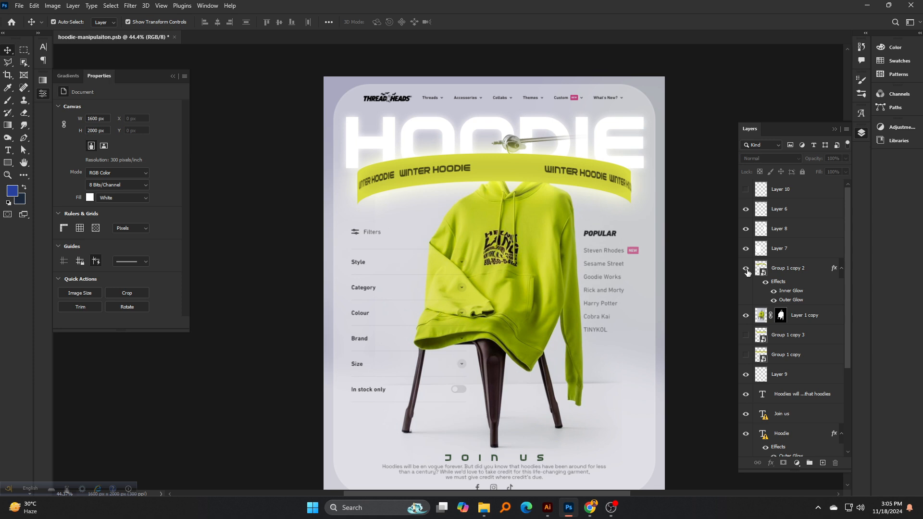
left_click(747, 336)
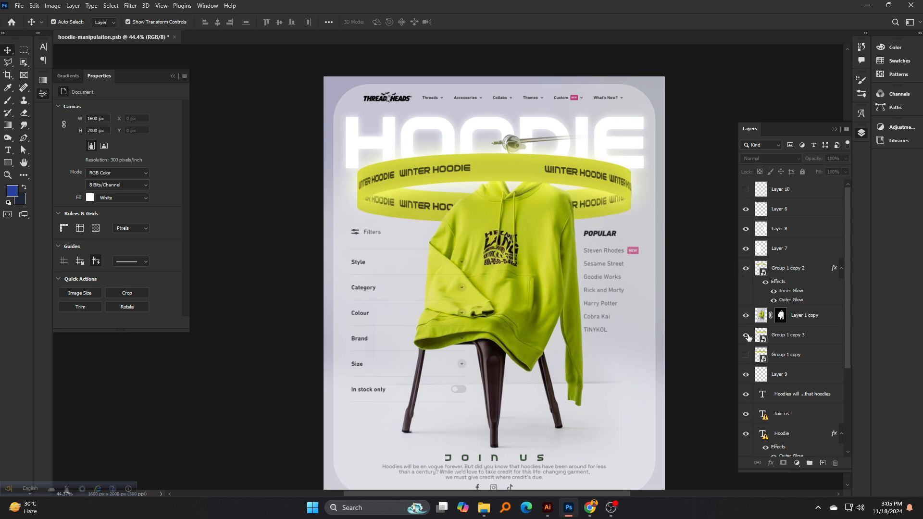
left_click(745, 269)
left_click(746, 336)
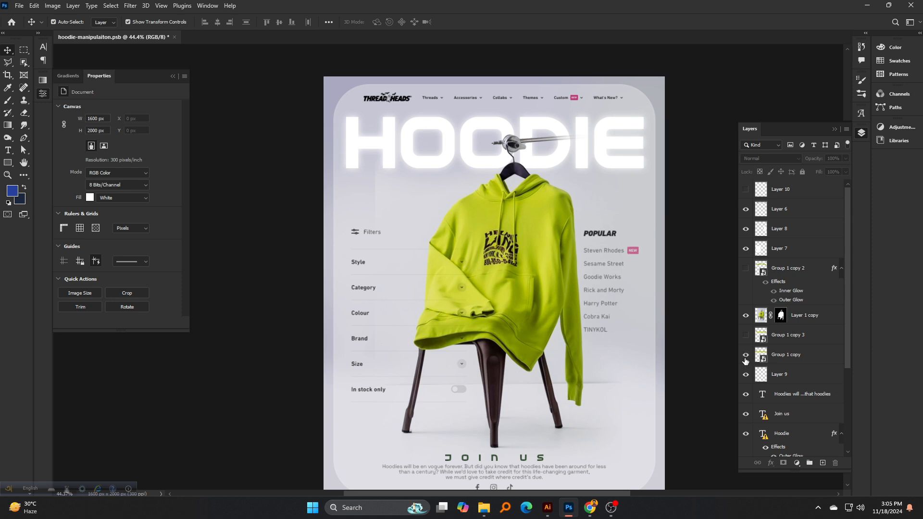
- Scale the flat WINTER HOODIE band on Group 1 copy down to about 1524 px wide
mouse_move(370, 201)
left_mouse_down()
mouse_move(362, 191)
mouse_move(355, 206)
left_mouse_up()
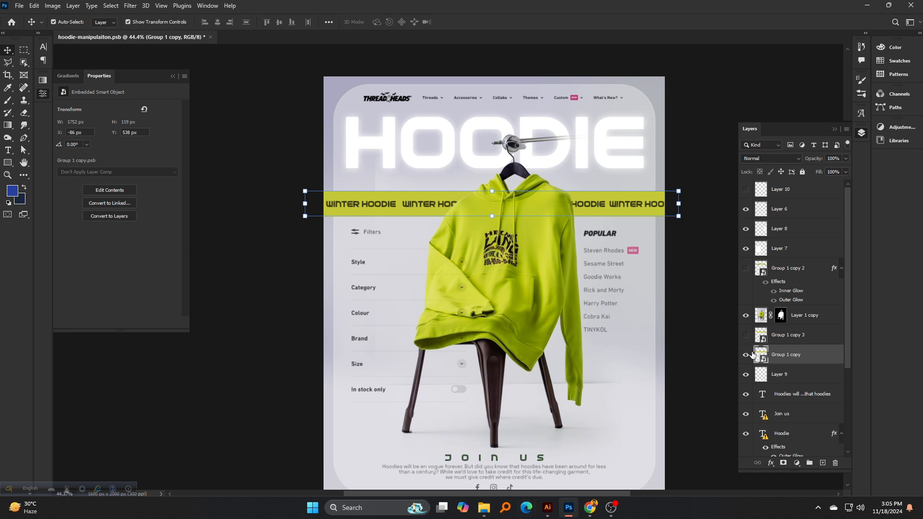
left_click_drag(681, 206, 653, 207)
left_click(475, 22)
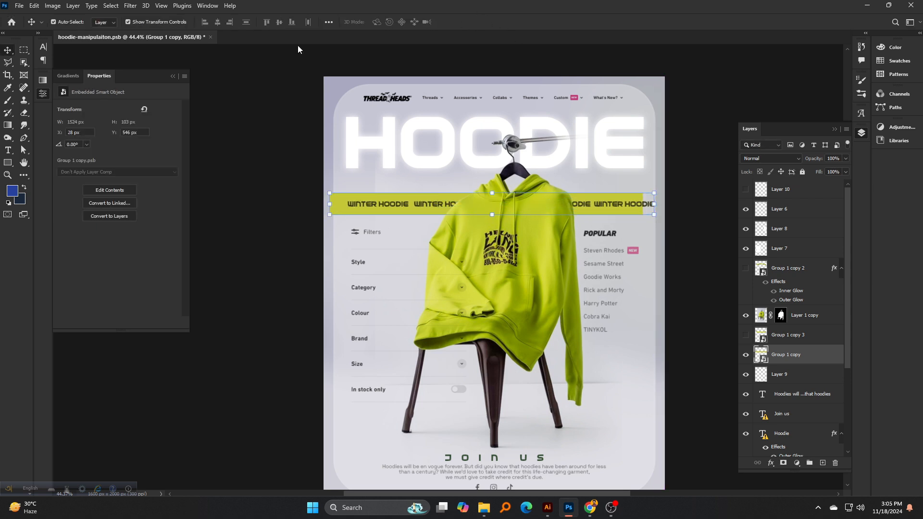
- Warp the Group 1 copy band with the Cylinder preset and bend its middle upward to about 210 px total height
key("ctrl+t")
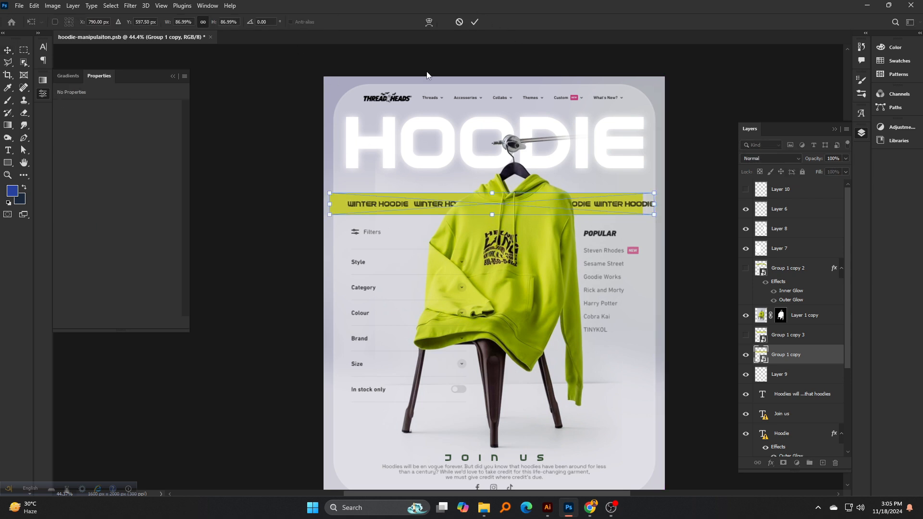
left_click(430, 25)
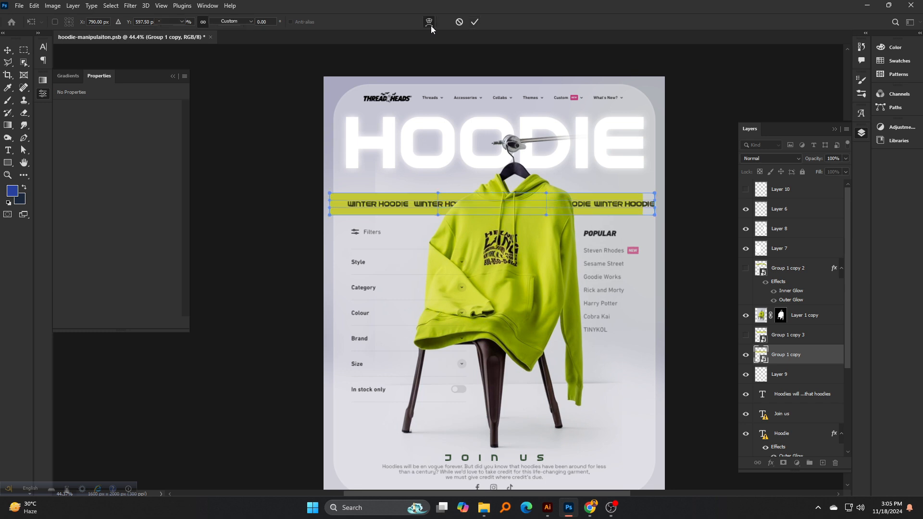
left_click(236, 20)
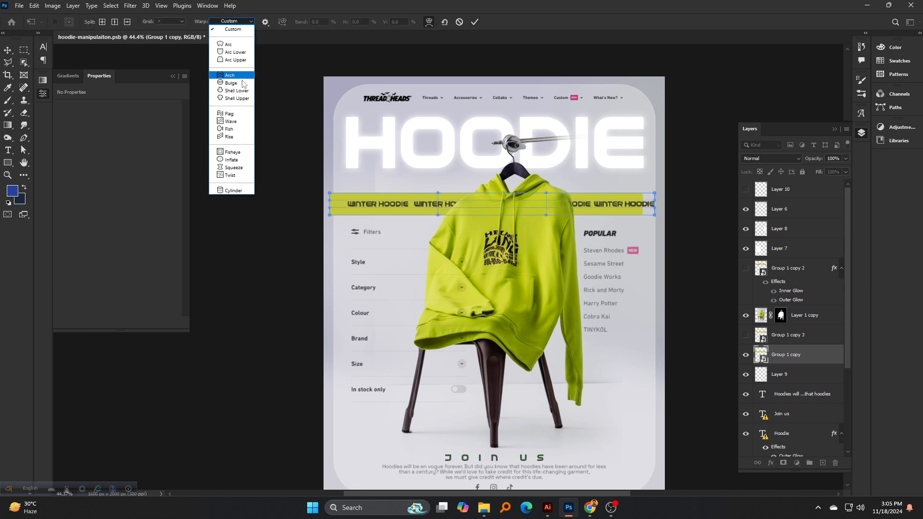
left_click(231, 192)
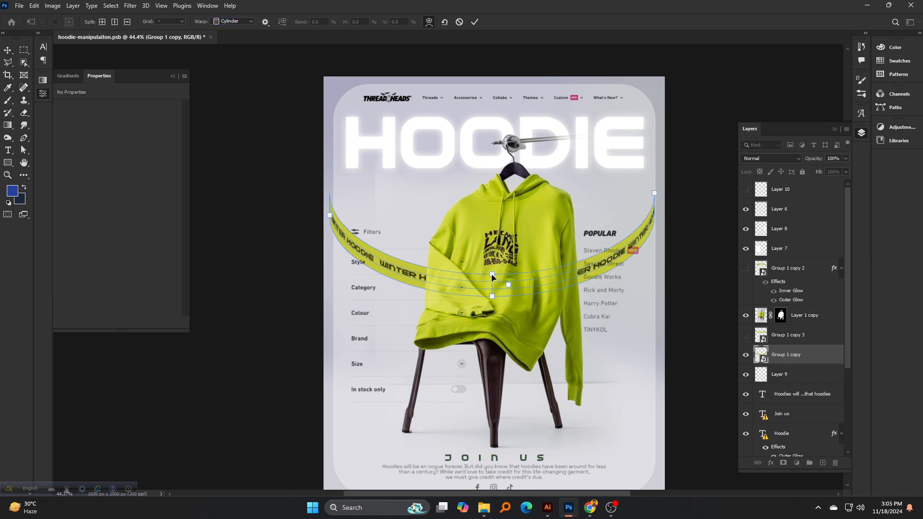
left_click_drag(492, 277, 496, 170)
left_click(476, 22)
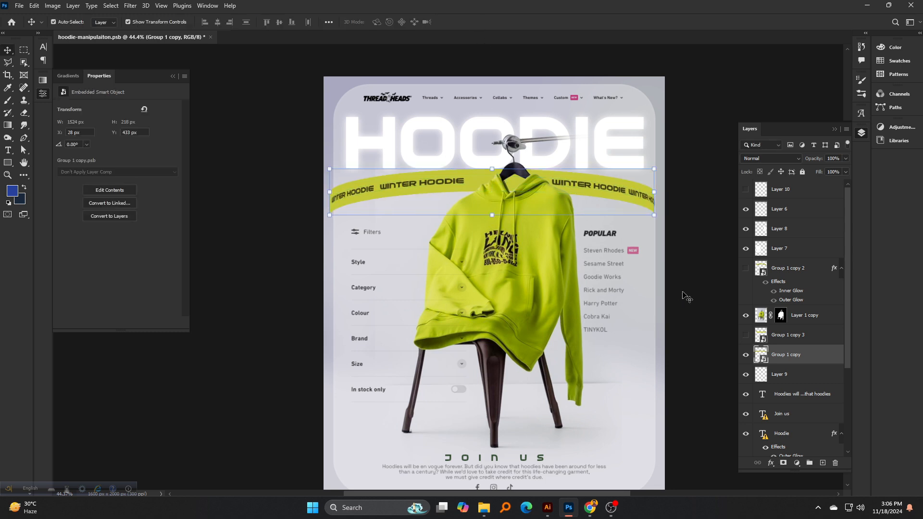
- Undo the cylinder warp and the scaling of the Group 1 copy band
left_click(683, 294)
left_click(769, 349)
key("ctrl+z")
key("ctrl+z")
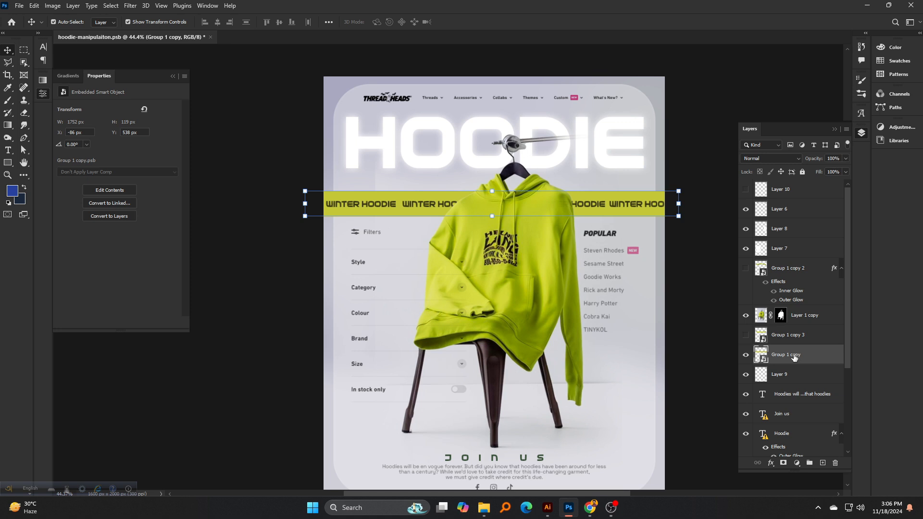
- Duplicate Group 1 copy directly below itself, hide the duplicate, and select the original band again
left_click_drag(794, 357, 774, 375)
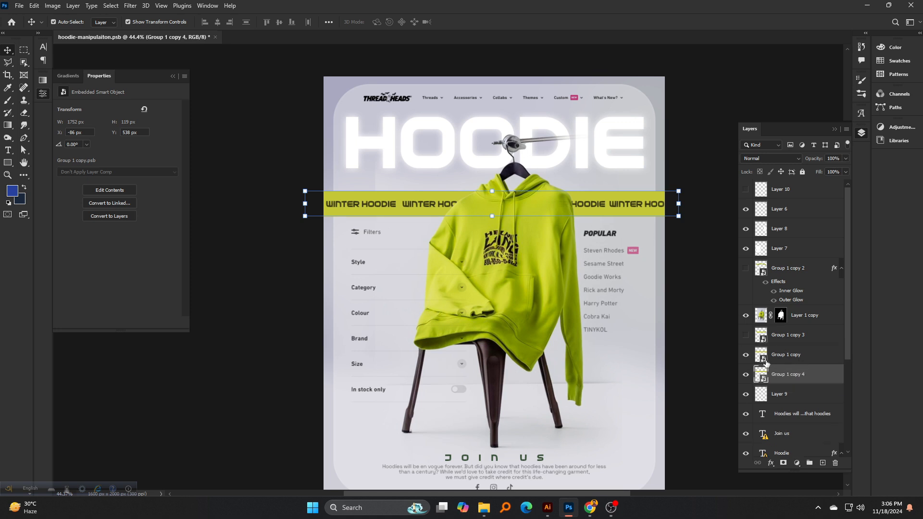
left_click(765, 360)
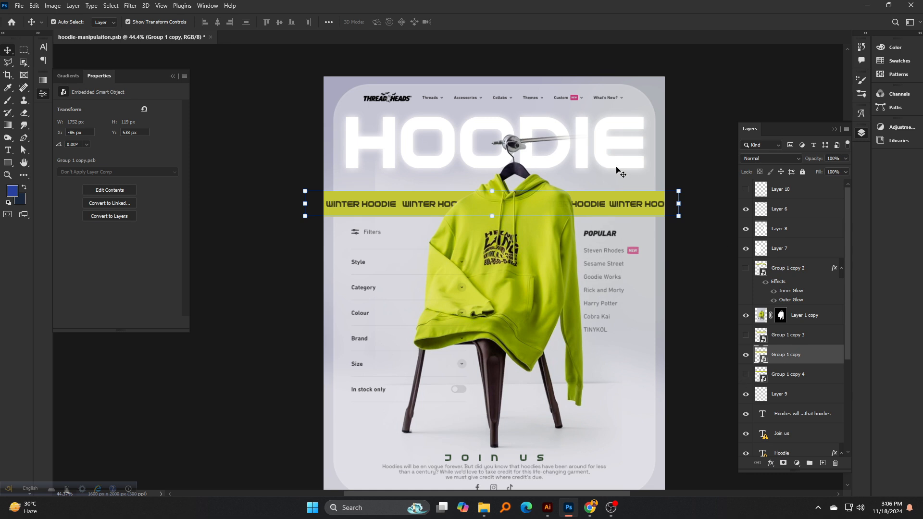
- Scale the Group 1 copy band behind the hoodie down to about 1524 px wide
left_click_drag(677, 215, 654, 215)
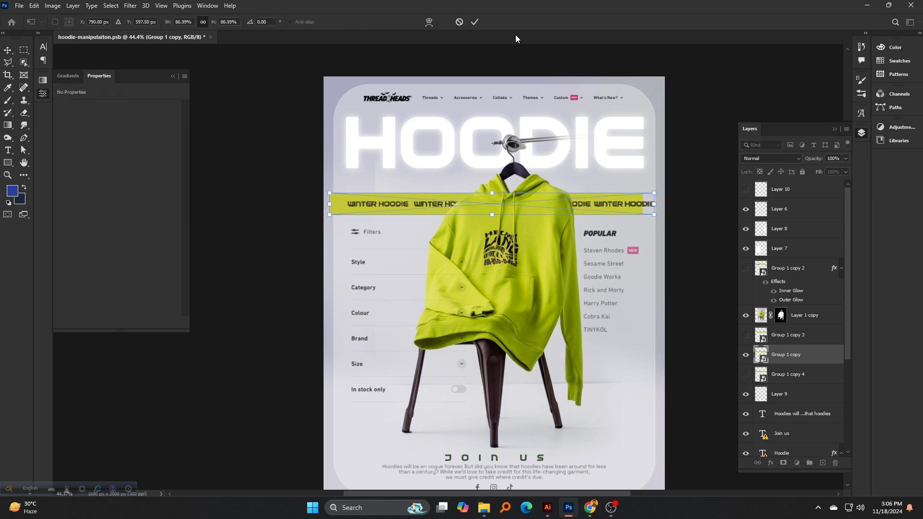
left_click(474, 25)
left_click(131, 6)
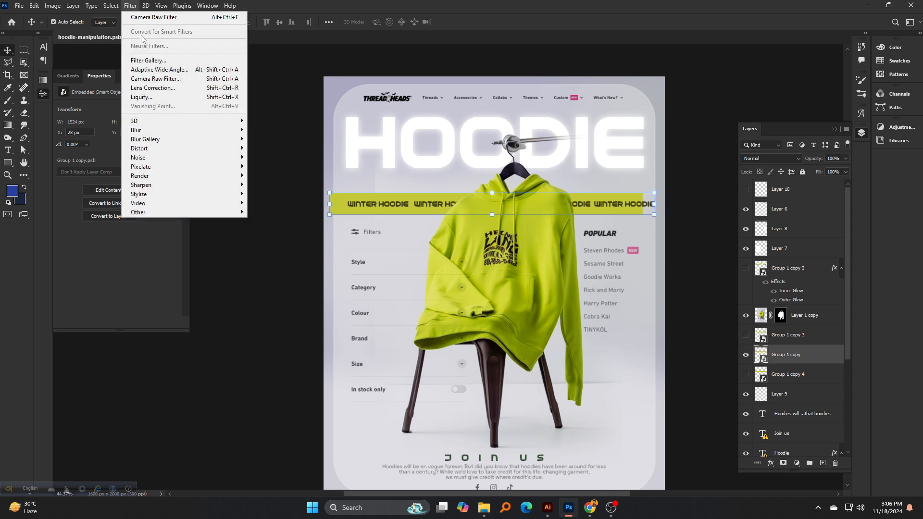
key("Escape")
- Warp Group 1 copy with the Cylinder preset into a shallow upward arc about 158 px high, and show Group 1 copy 4
key("ctrl+t")
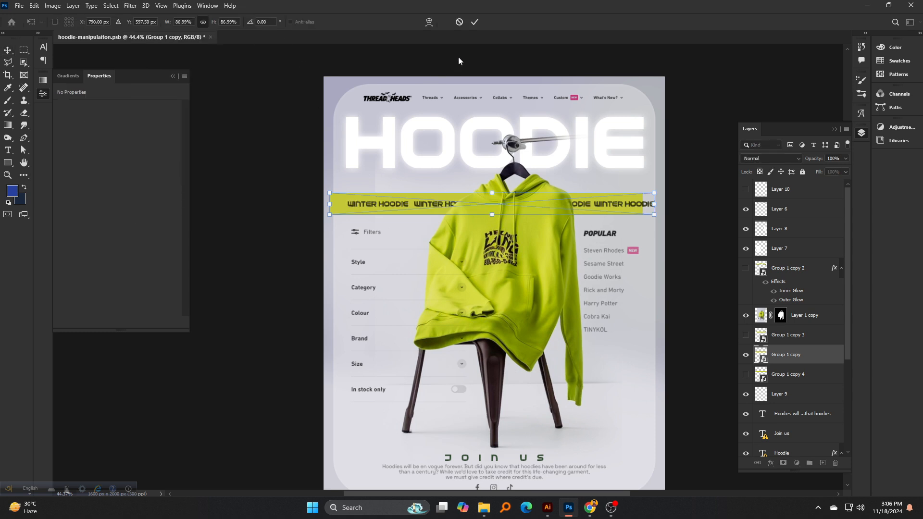
left_click(429, 23)
left_click(231, 21)
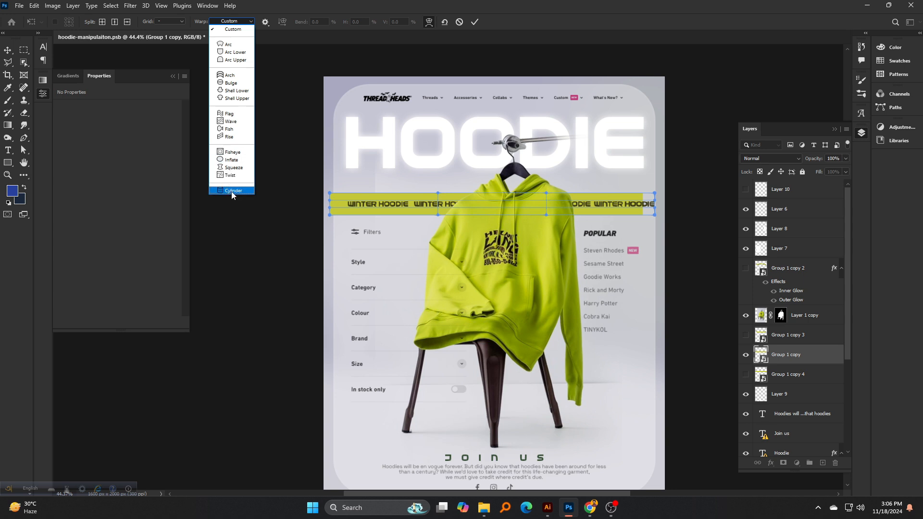
left_click(231, 191)
left_click_drag(492, 274, 492, 180)
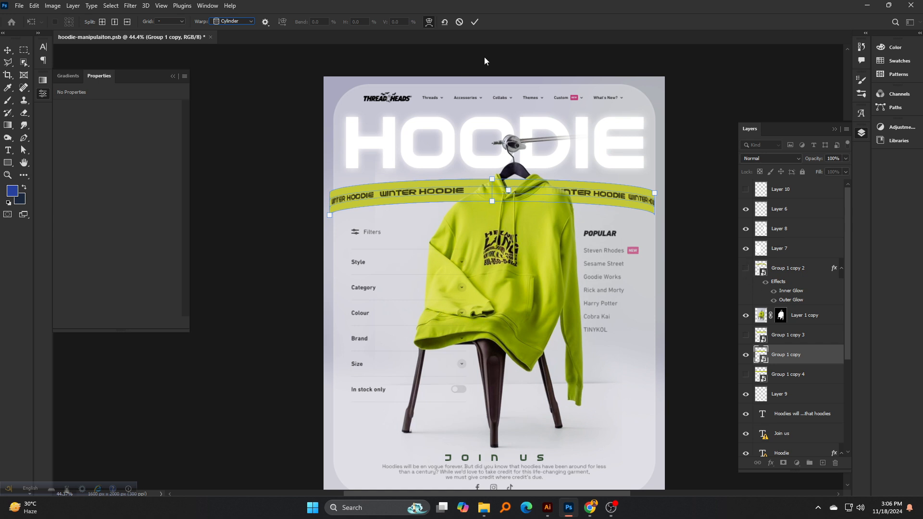
mouse_move(493, 179)
left_mouse_down()
mouse_move(492, 161)
mouse_move(485, 212)
mouse_move(487, 185)
left_mouse_up()
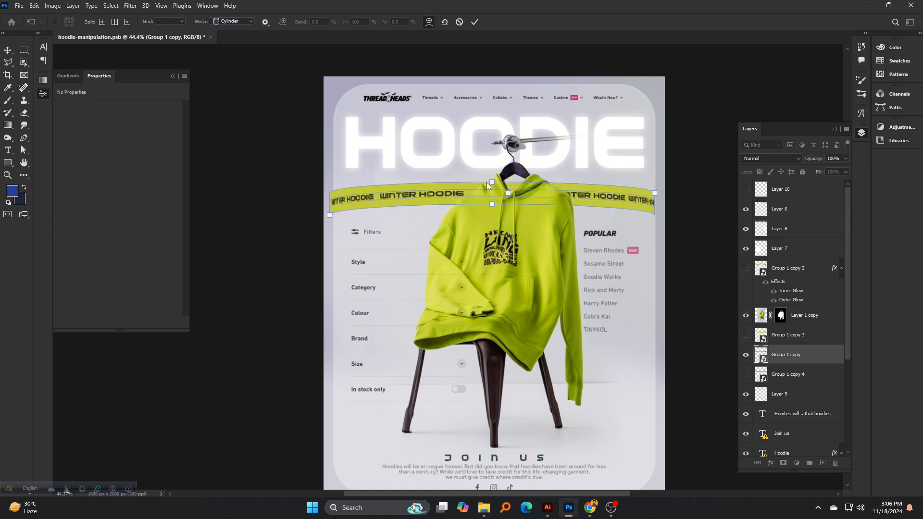
left_click(474, 22)
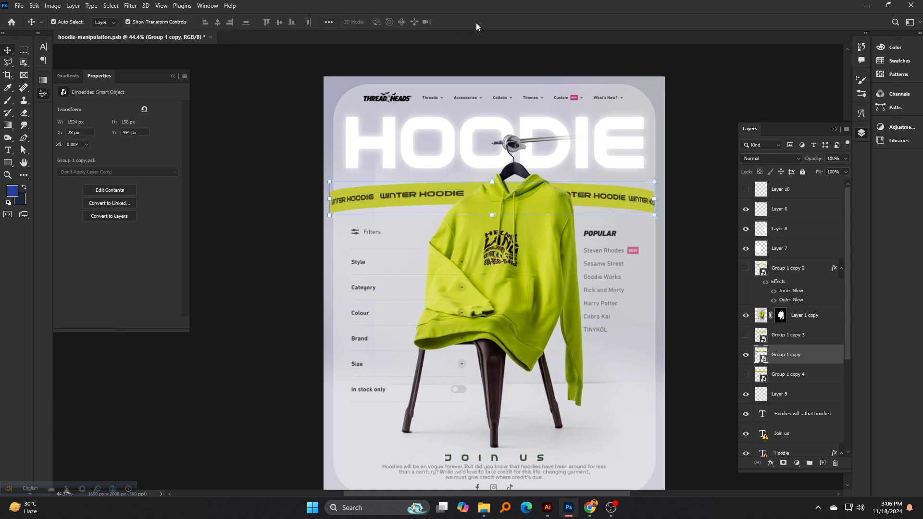
left_click(747, 375)
- Try placing the curved Group 1 copy band above Layer 1 copy and repositioning it on the poster, and undo both changes
left_click_drag(783, 357, 789, 303)
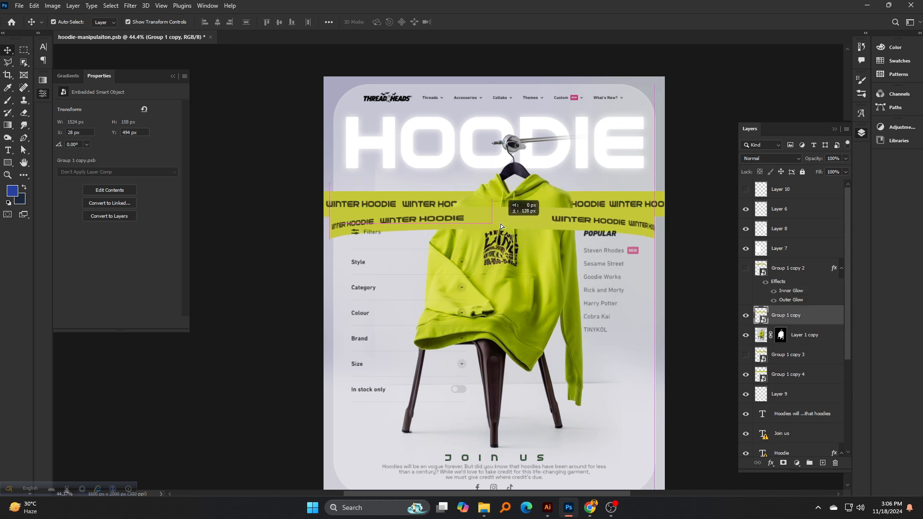
left_click_drag(498, 196, 496, 159)
key("ctrl+z")
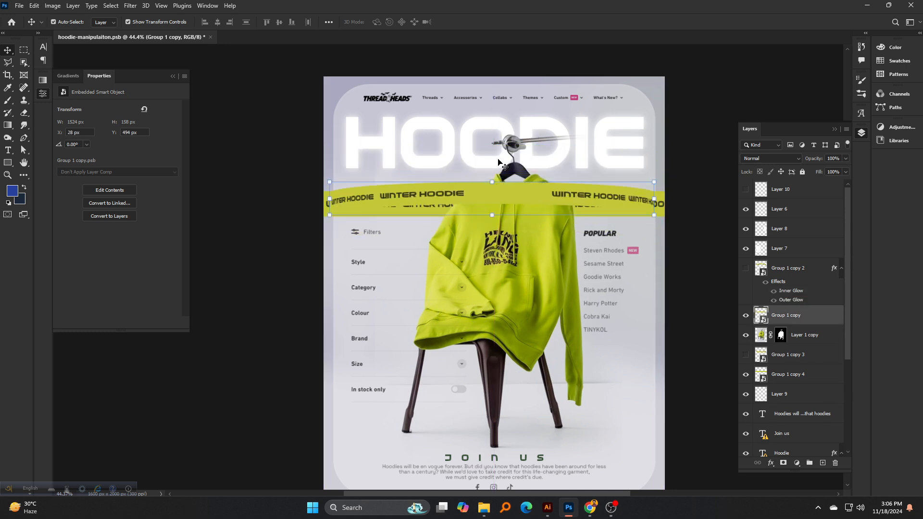
key("ctrl+z")
- Place the flat Group 1 copy 4 band above Layer 1 copy and move it down across the hoodie to about Y 785 px
left_click(747, 375)
left_click(747, 375)
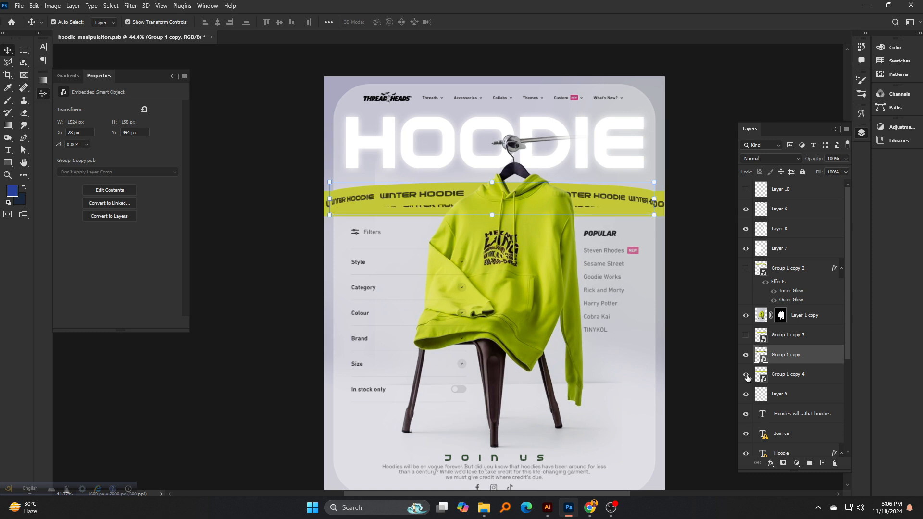
left_click(746, 336)
left_click(746, 336)
left_click(795, 380)
left_click_drag(795, 382, 796, 310)
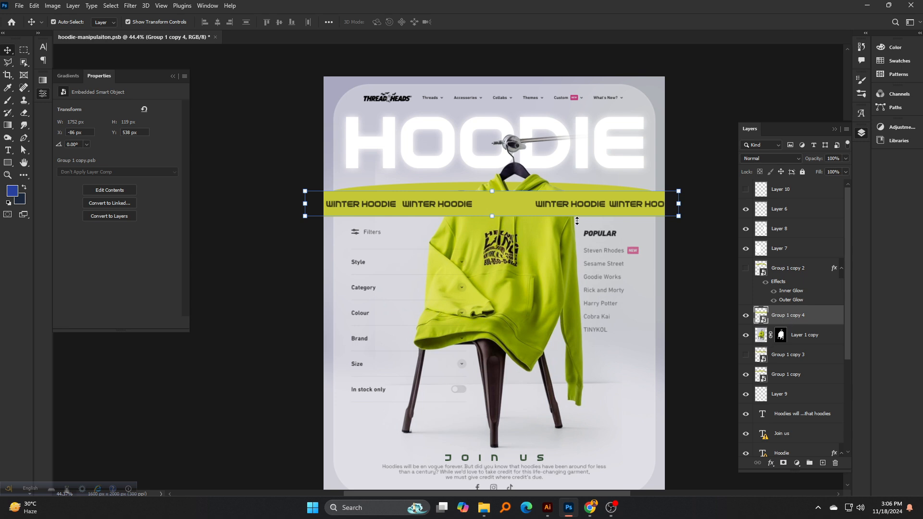
left_click_drag(575, 208, 575, 262)
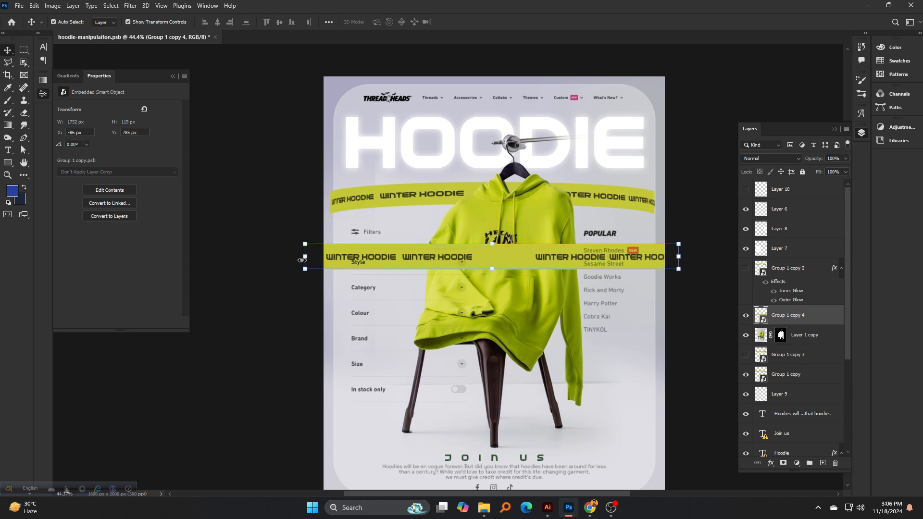
- Scale the Group 1 copy 4 band in front of the hoodie to about 1572 px wide, with its edge at X 28 px
left_click_drag(302, 260, 330, 257)
left_click_drag(679, 257, 666, 257)
left_click(475, 22)
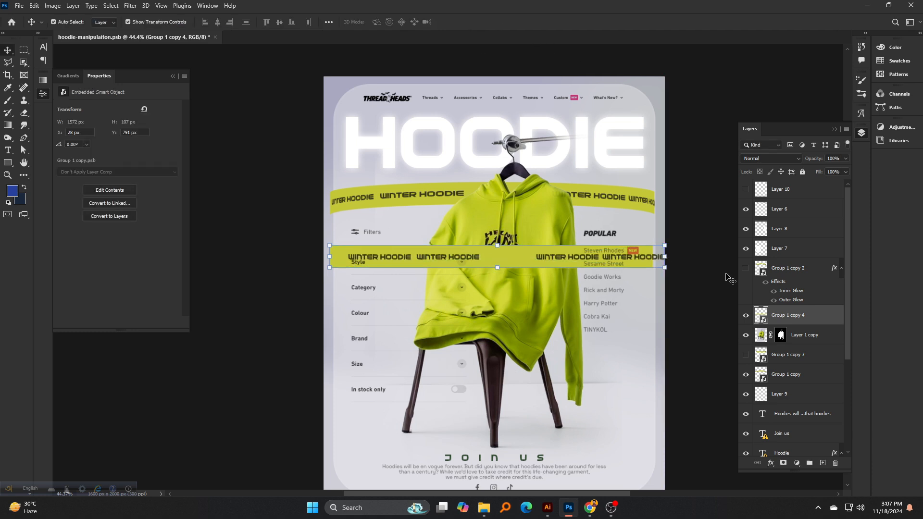
left_click(747, 316)
left_click(746, 316)
- Warp the Group 1 copy 4 band with the Cylinder preset and shape it into a shallow downward arc in front of the hoodie's shoulders
left_click(132, 8)
left_click(433, 252)
key("ctrl+t")
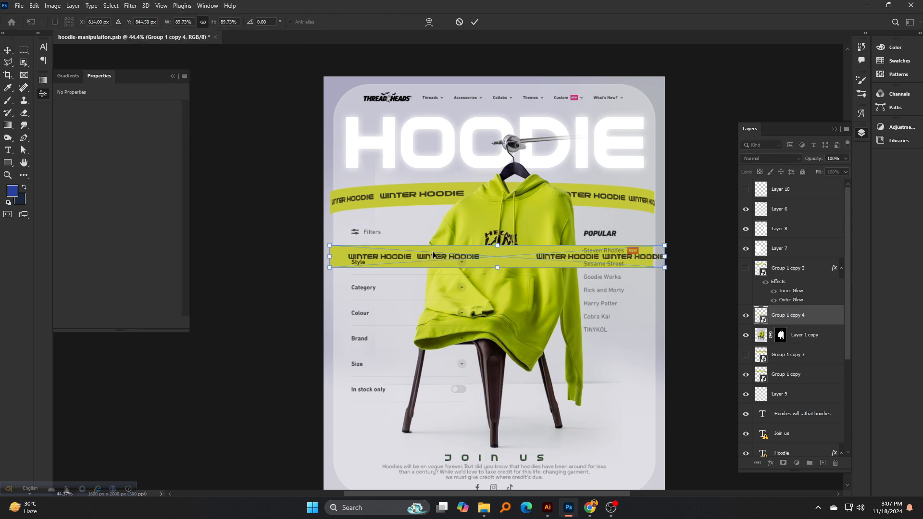
left_click(429, 22)
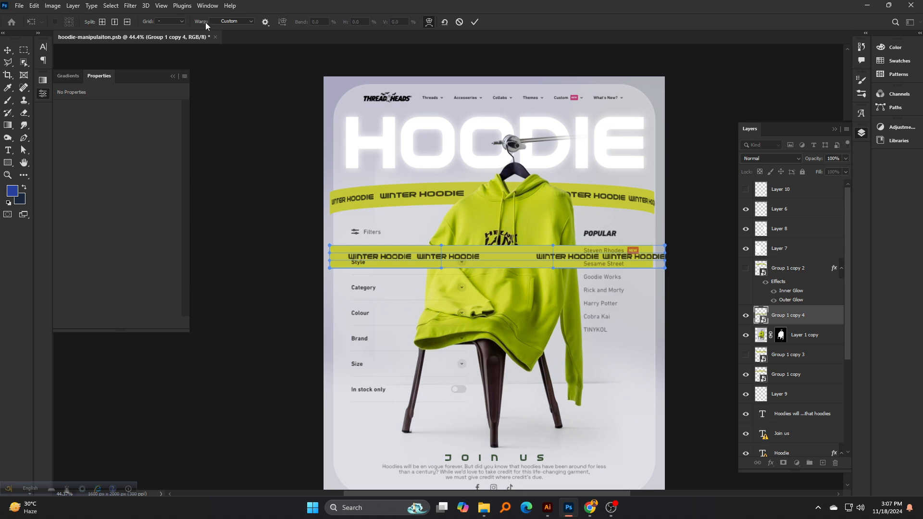
left_click(227, 21)
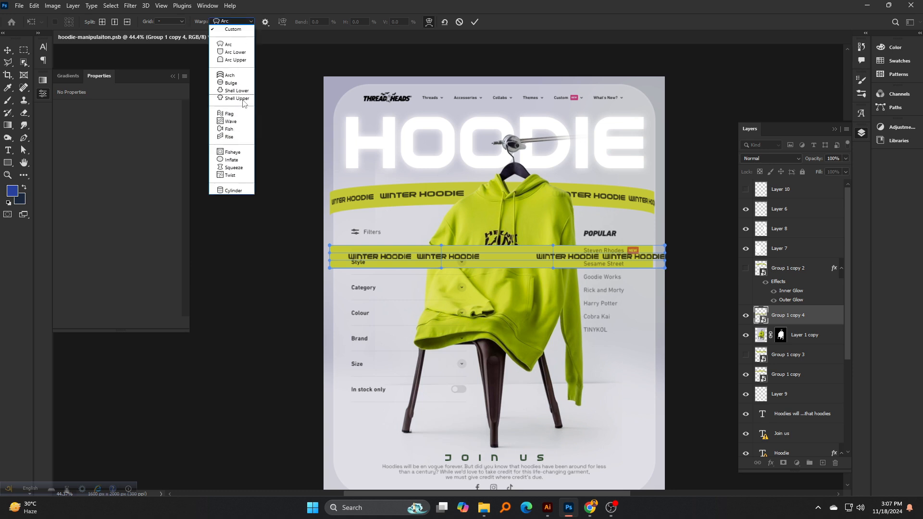
left_click(228, 191)
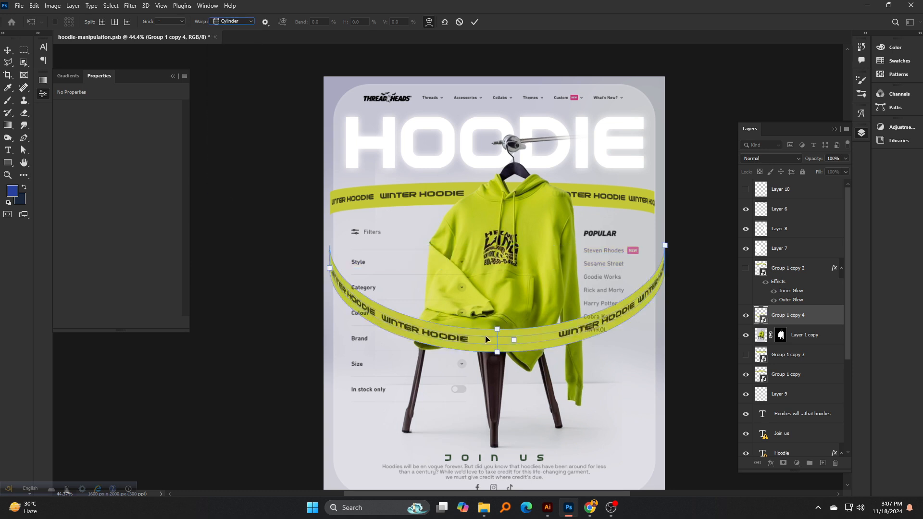
left_click_drag(497, 330, 498, 222)
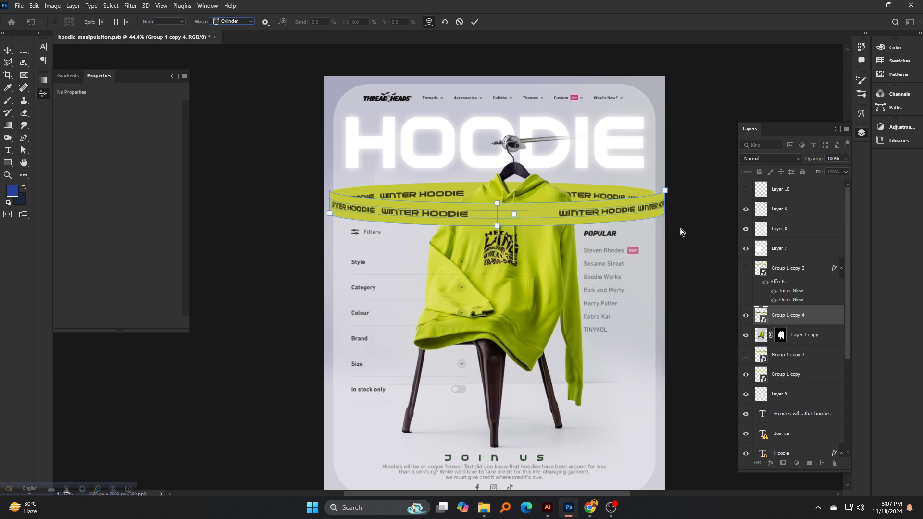
- Narrow the warped Group 1 copy 4 band to about 1523 px and align it with the rear band at about X 28, Y 532 px
left_click_drag(666, 193, 654, 194)
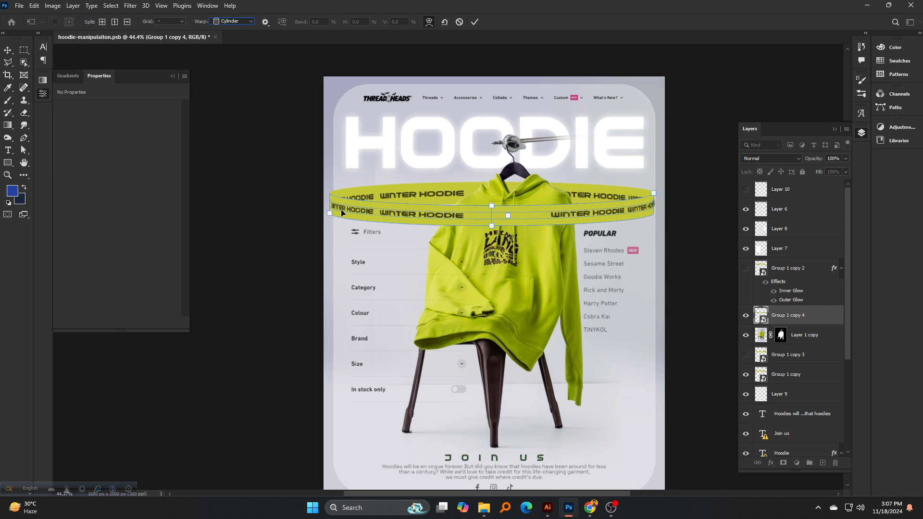
mouse_move(328, 213)
left_mouse_down()
mouse_move(337, 212)
mouse_move(329, 214)
left_mouse_up()
left_click(475, 22)
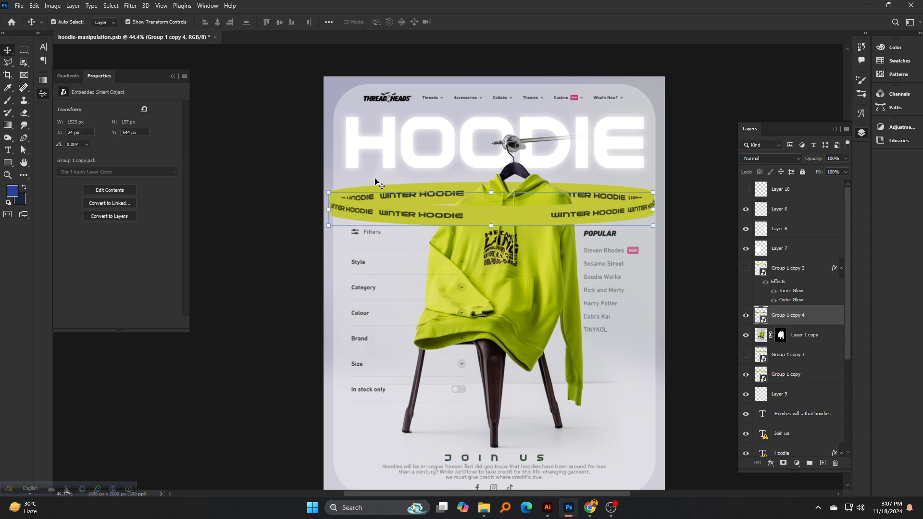
left_click_drag(465, 218, 467, 214)
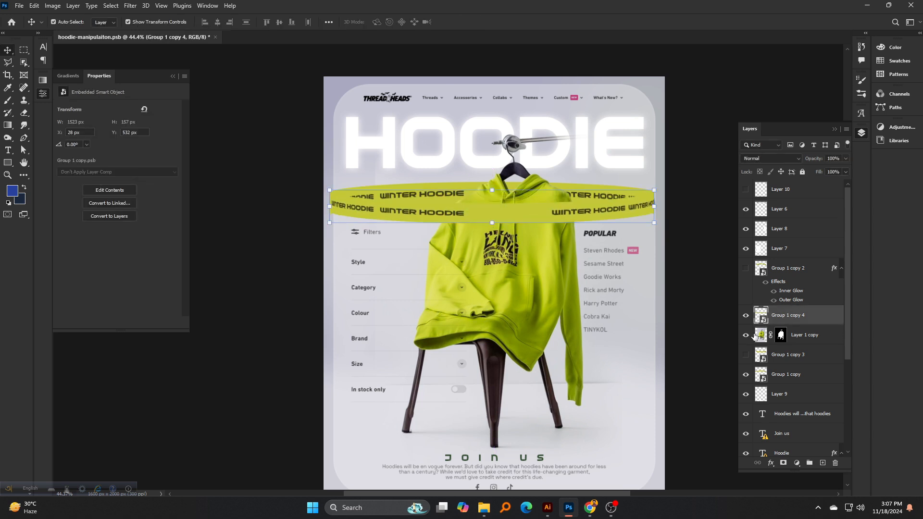
- Try raising the Group 1 copy 2 band over the HOODIE title with Group 1 copy 4 hidden and Group 1 copy 3 shown, and undo these changes
left_click(746, 316)
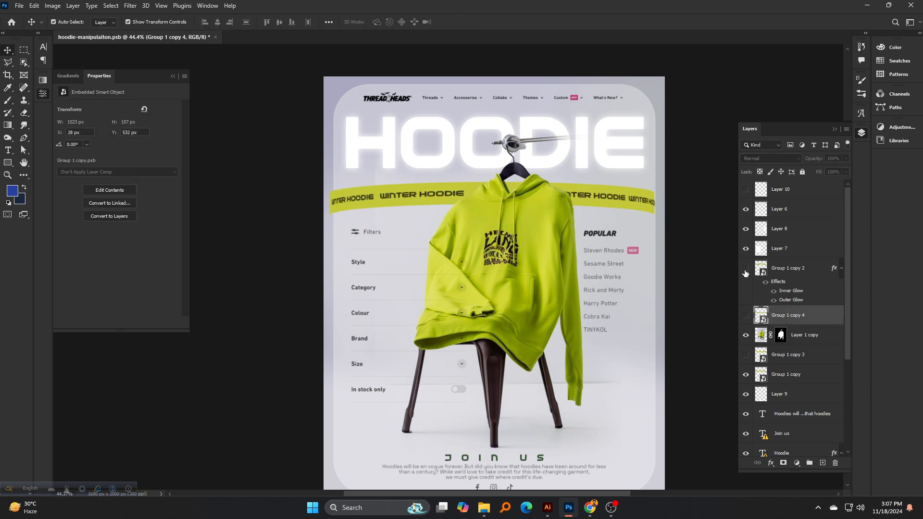
left_click(746, 269)
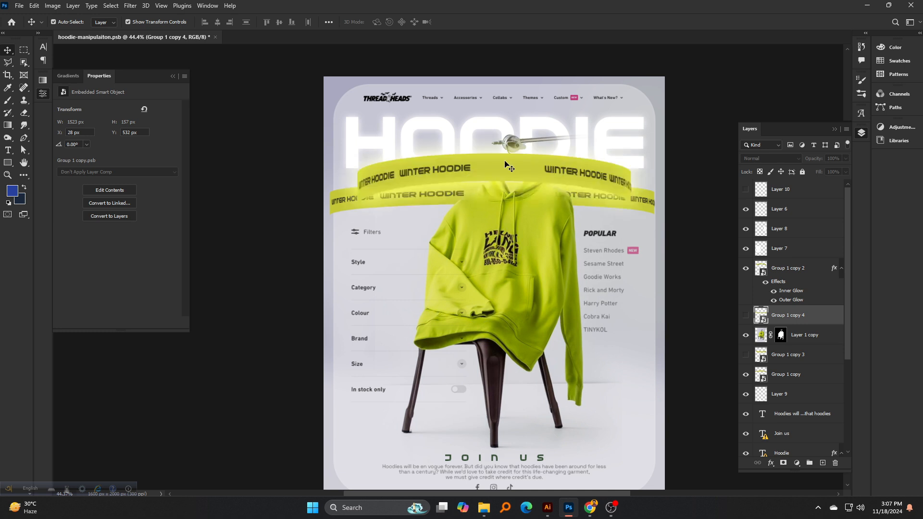
left_click_drag(509, 166, 503, 135)
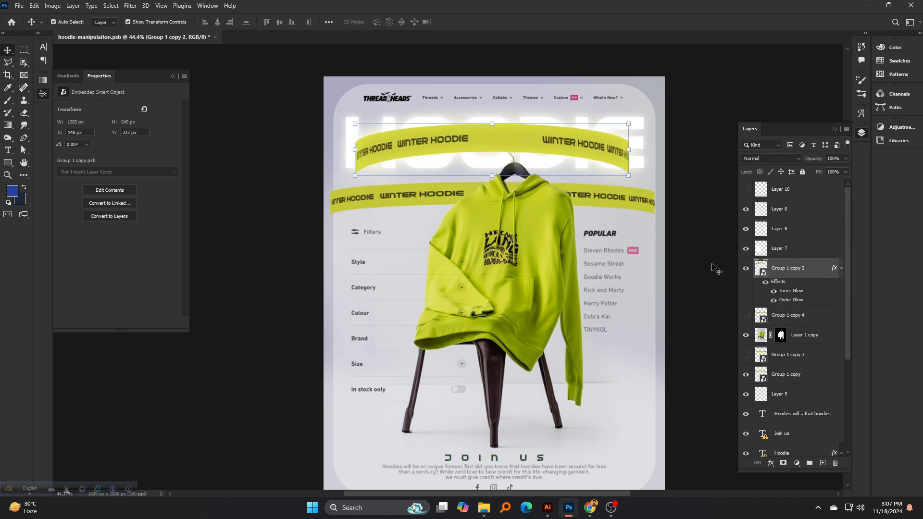
left_click(746, 355)
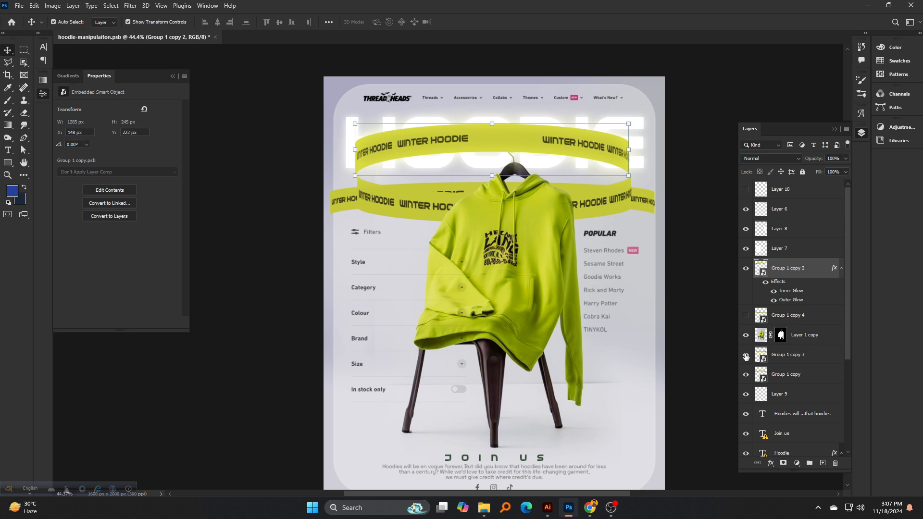
key("ctrl+z")
key("ctrl+z")
key("ctrl+z")
key("ctrl+z")
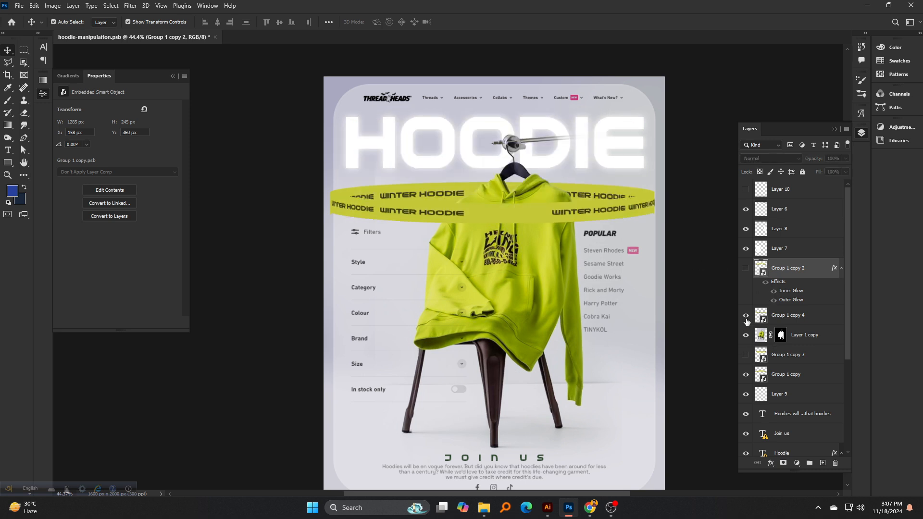
- Show the Group 1 copy 2 and Group 1 copy 3 bands as the upper ring, and hide Group 1 copy 4 and Group 1 copy
left_click(746, 317)
left_click(746, 356)
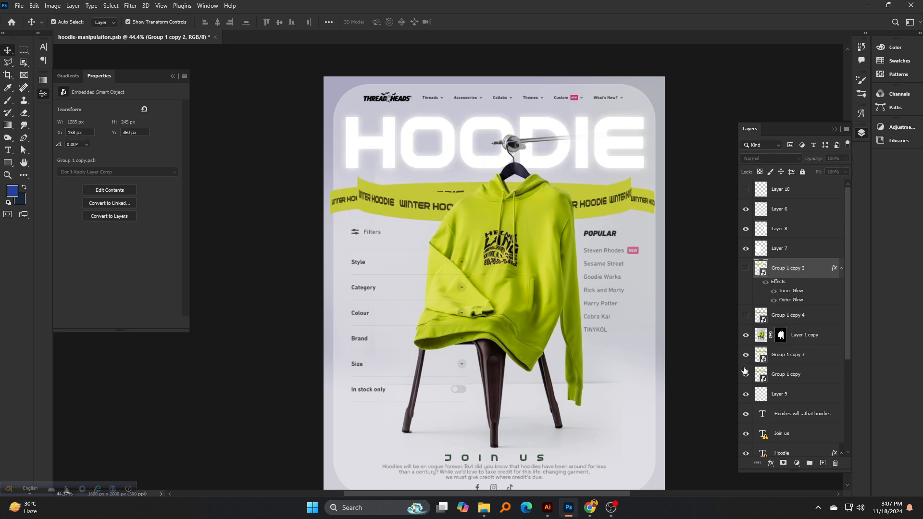
left_click(745, 374)
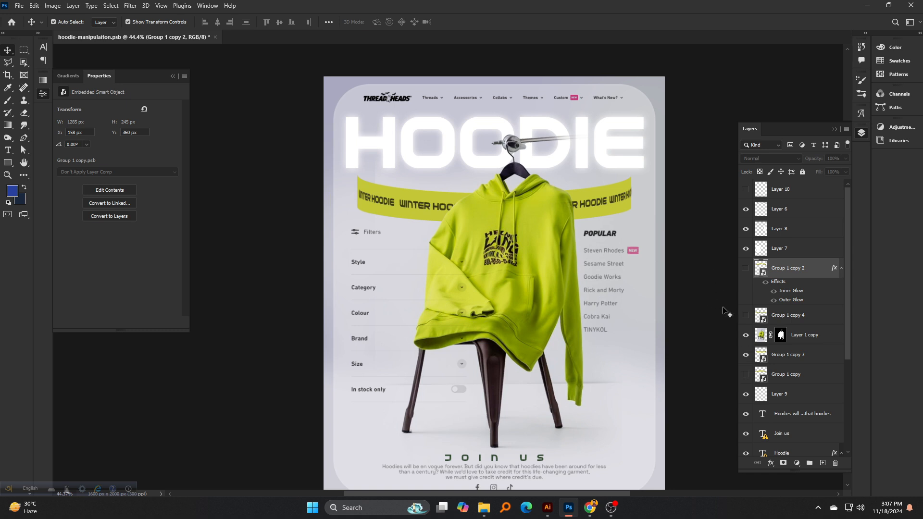
left_click(745, 269)
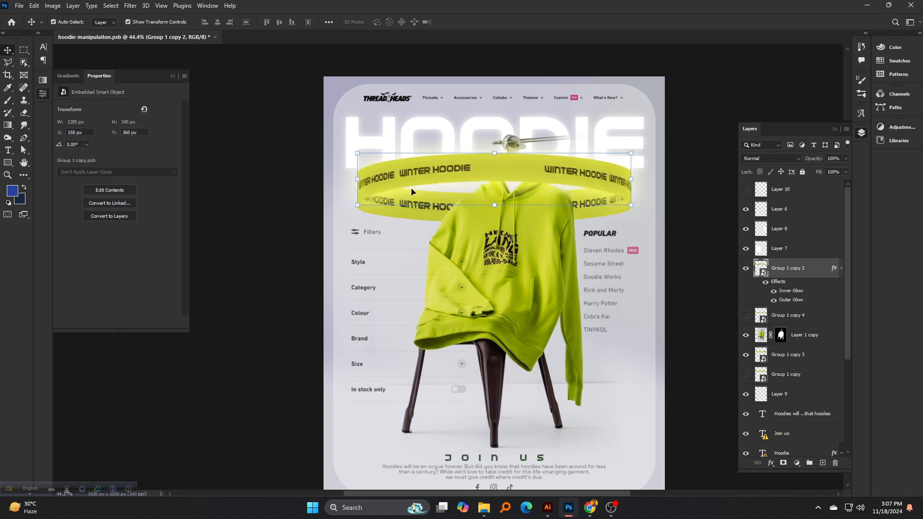
- Show Group 1 copy 4, narrow it to about 1264 px and place it across the lower hoodie at about X 168, Y 1044 px
left_click(745, 316)
left_click_drag(637, 209, 621, 315)
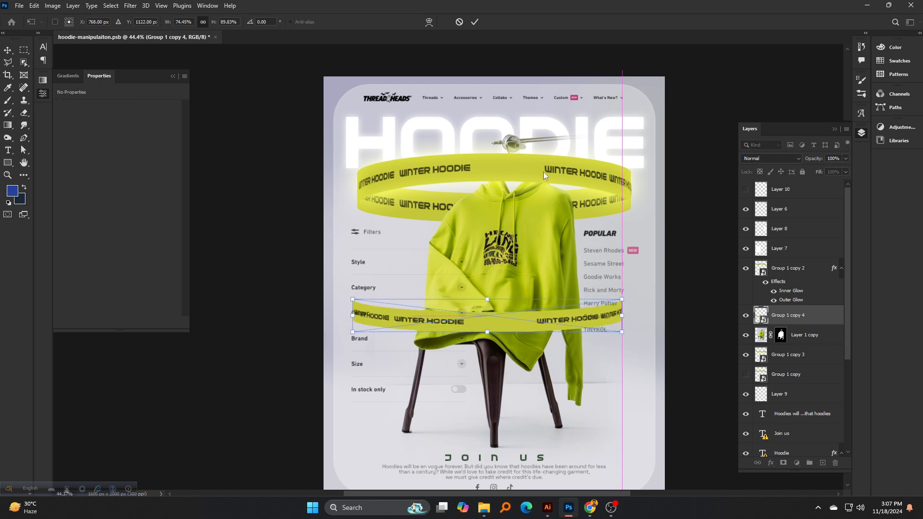
left_click(475, 21)
left_click_drag(470, 319, 532, 326)
key("ctrl+z")
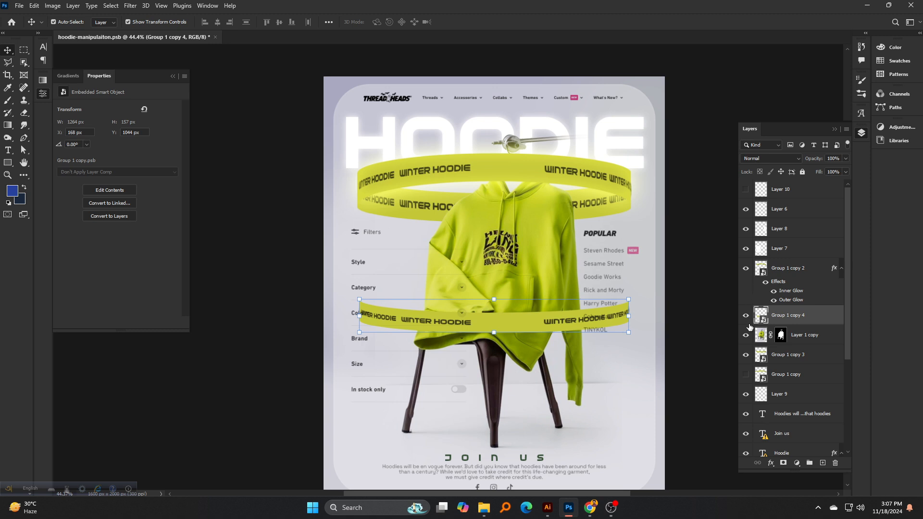
- Show Group 1 copy, move it behind the lower hoodie and narrow its Cylinder warp to about 1262 px to meet the front band's ends
left_click(746, 376)
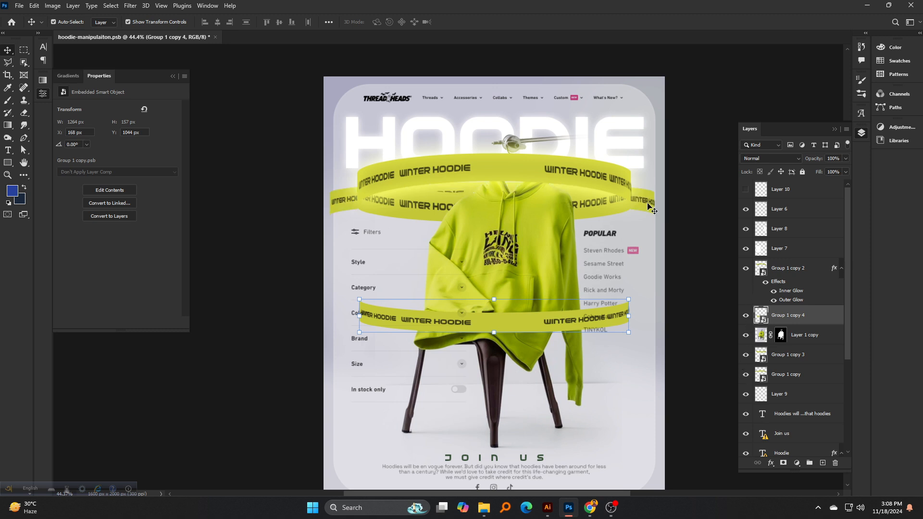
left_click_drag(651, 208, 637, 305)
key("ctrl+t")
left_click(429, 23)
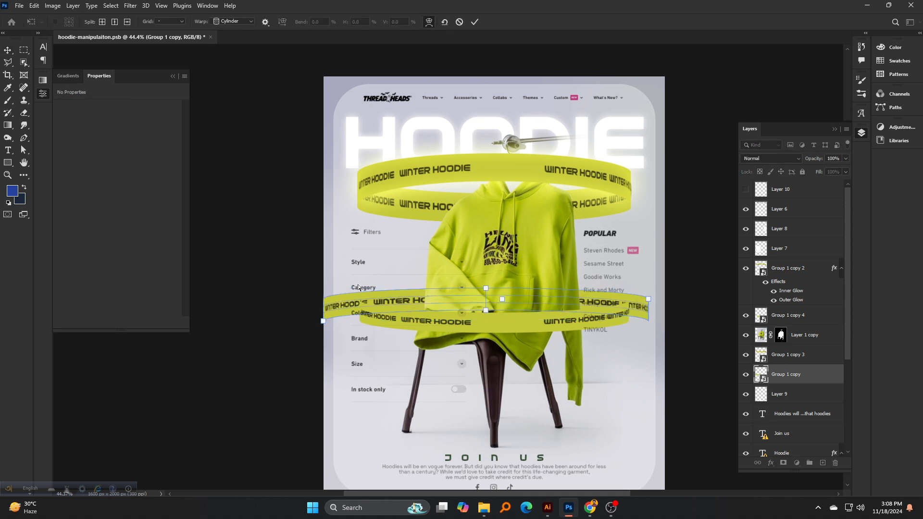
left_click_drag(324, 322, 360, 323)
left_click_drag(648, 300, 629, 304)
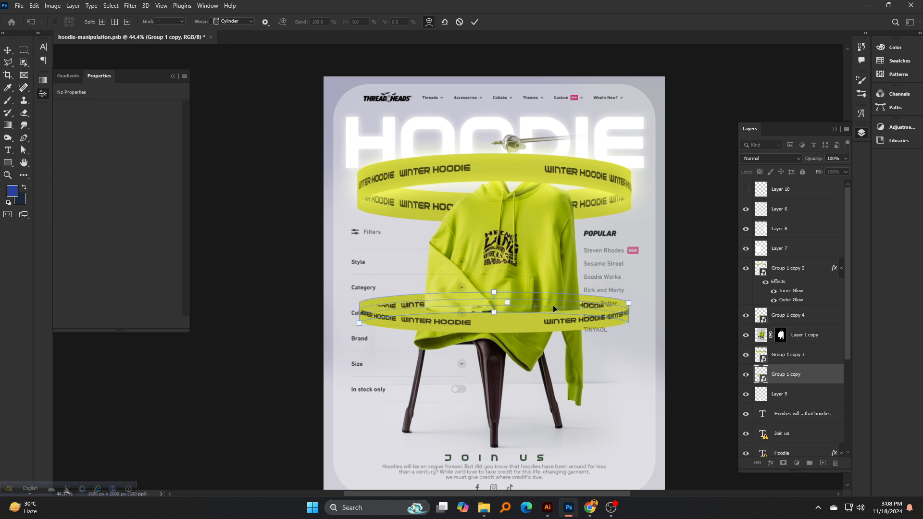
left_click(474, 22)
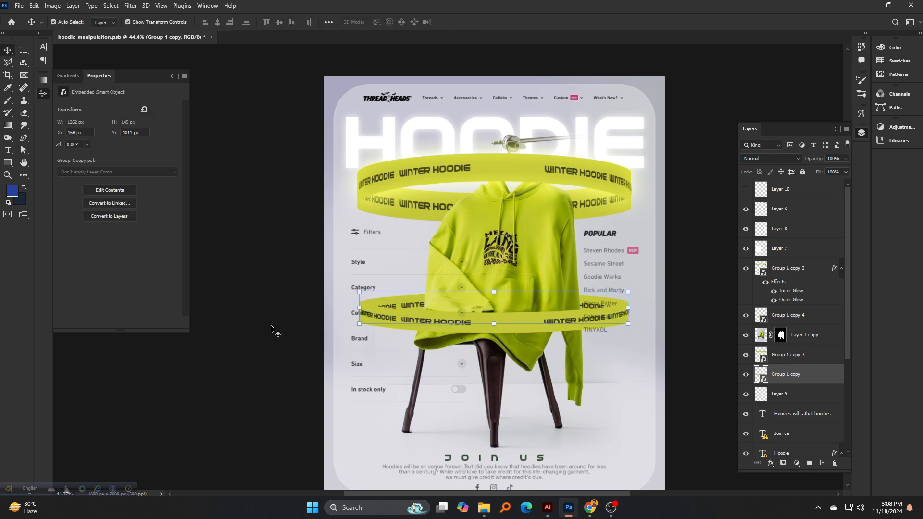
- Deepen the Cylinder warp of Group 1 copy 4 to about 194 px high and shift the band down to about Y 1063 px
left_click(516, 323)
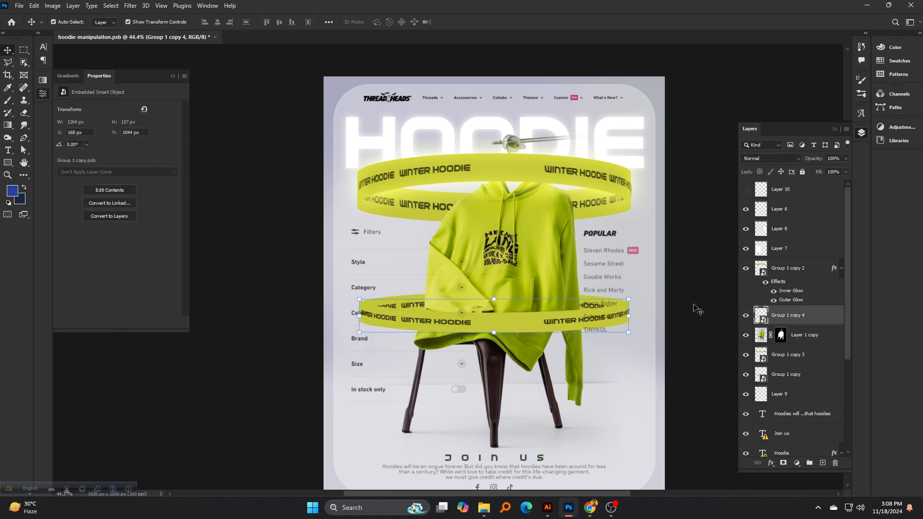
key("ctrl+t")
left_click(430, 22)
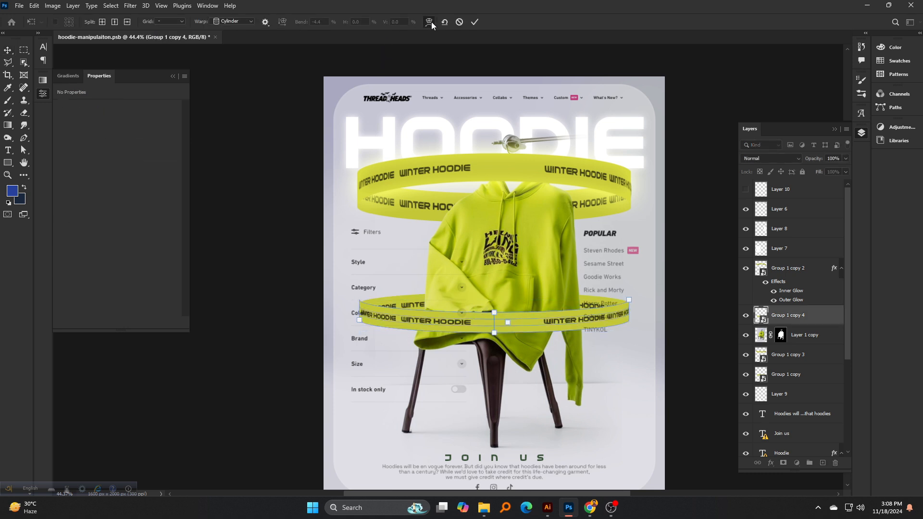
mouse_move(495, 311)
left_mouse_down()
mouse_move(495, 281)
mouse_move(500, 321)
left_mouse_up()
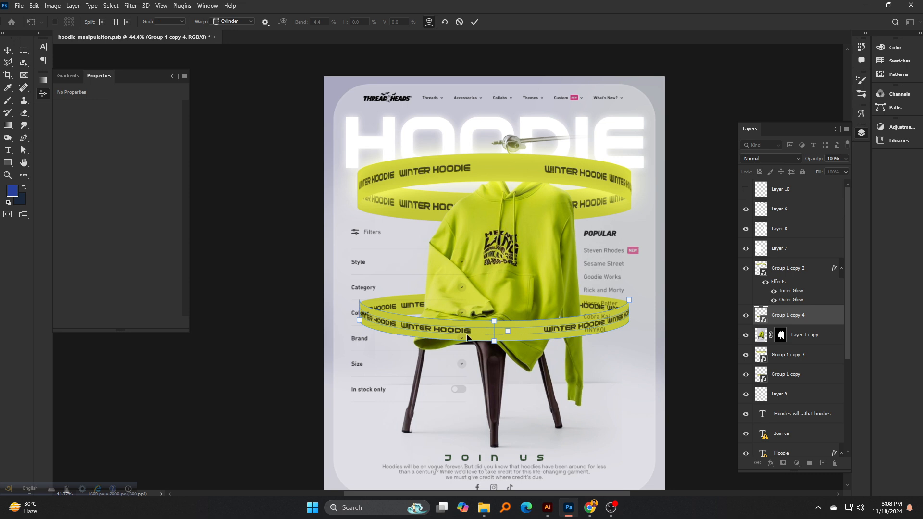
left_click_drag(397, 328, 397, 329)
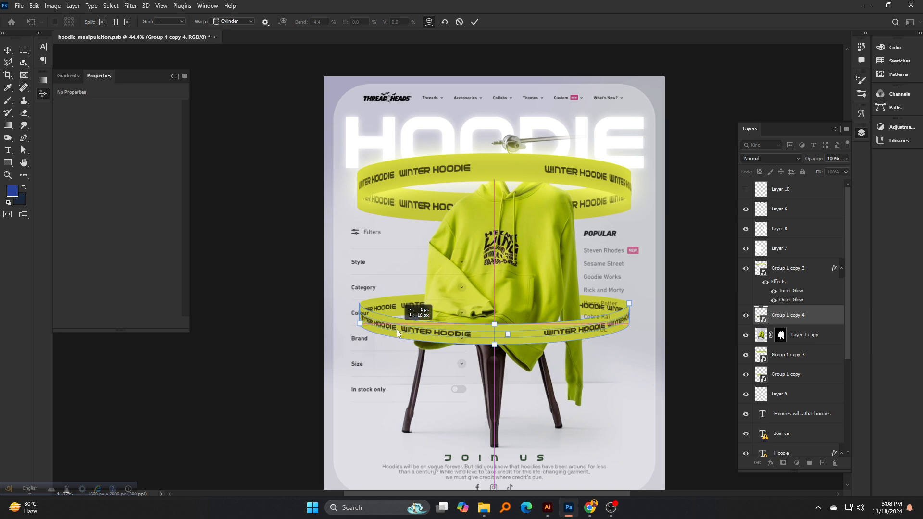
left_click(474, 21)
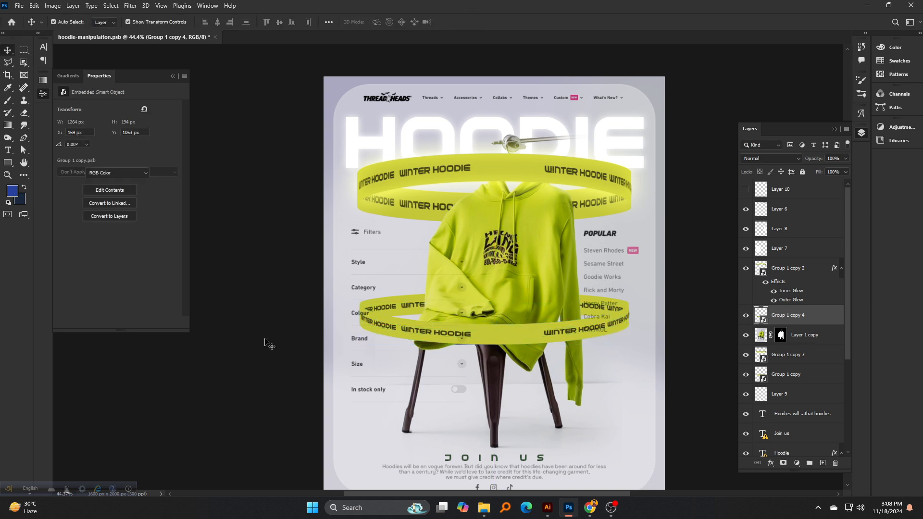
- Examine the Inner Glow settings and glow colour in the layer style of the upper Group 1 copy 2 band
scroll(510, 202, "down", 2)
scroll(510, 202, "up", 2)
left_click(508, 180)
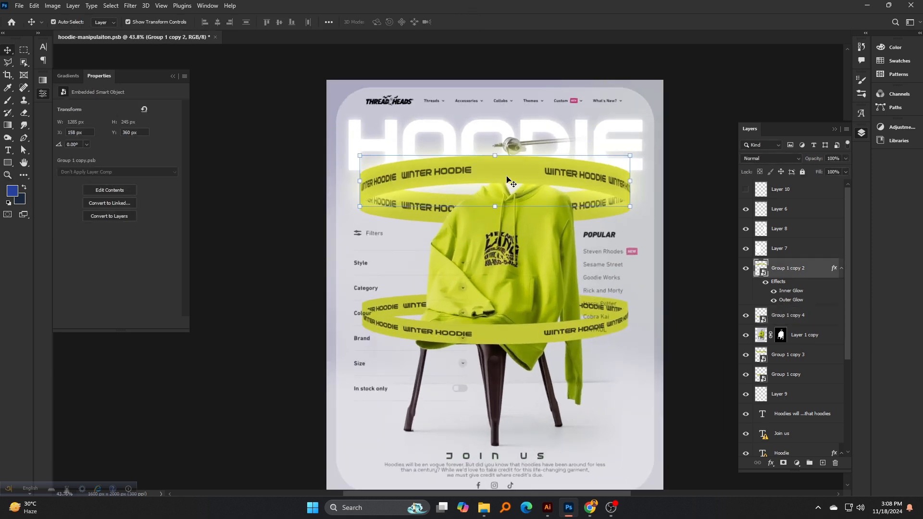
double_click(778, 284)
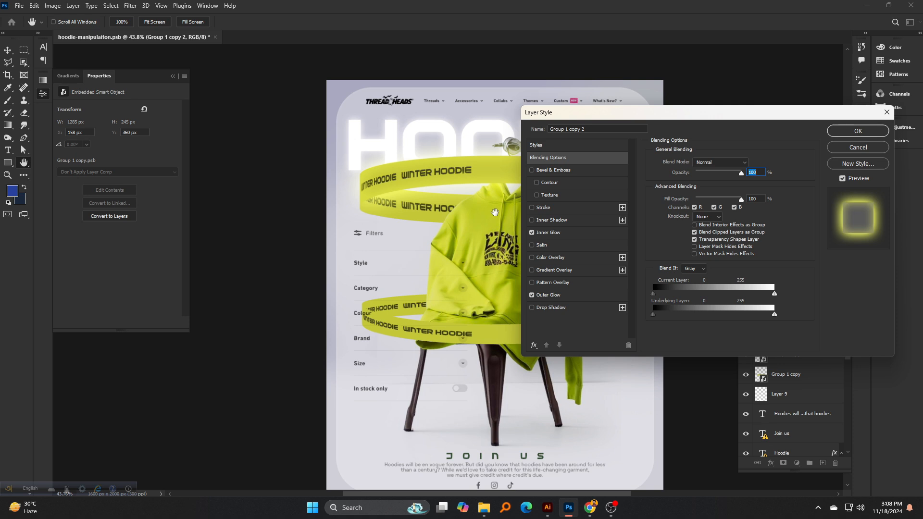
left_click(551, 232)
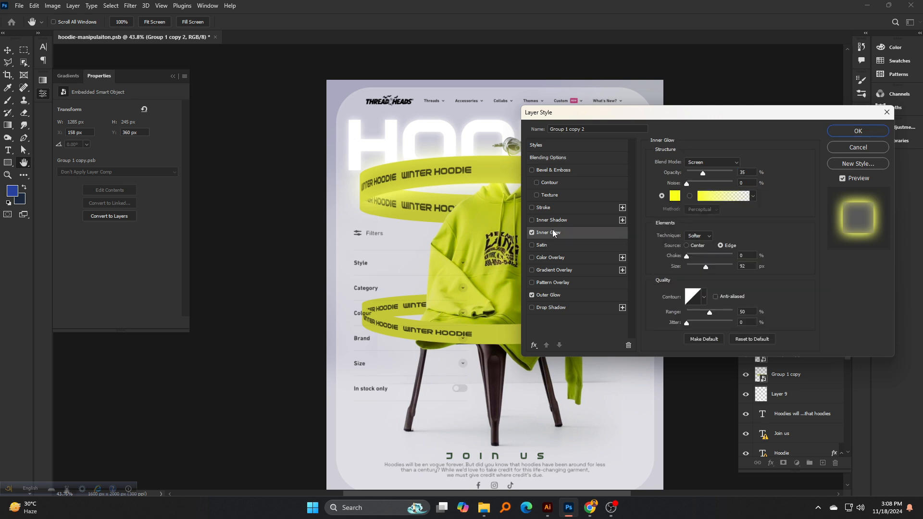
left_click(675, 196)
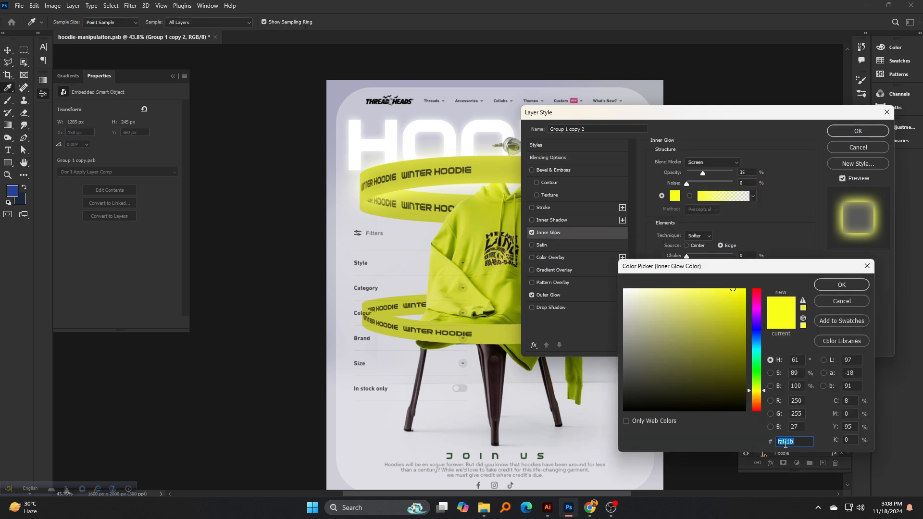
left_click(797, 441)
left_click(840, 285)
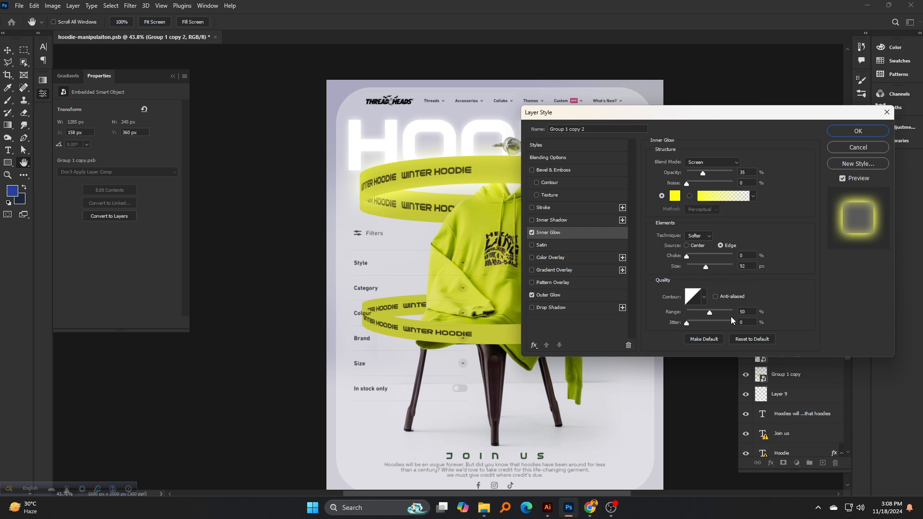
left_click(870, 131)
- Hide and reshow Group 1 copy 3 to check its half of the upper ring, and select that layer
left_click(746, 355)
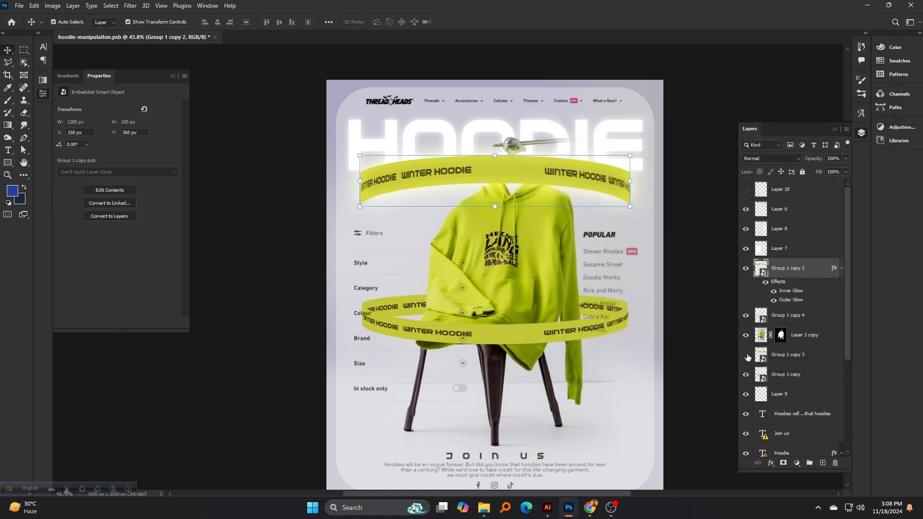
left_click(746, 355)
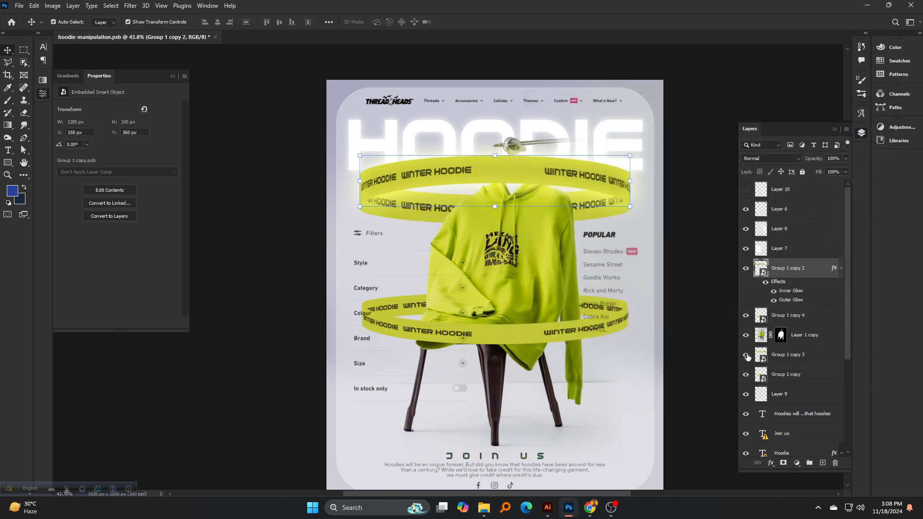
left_click(787, 361)
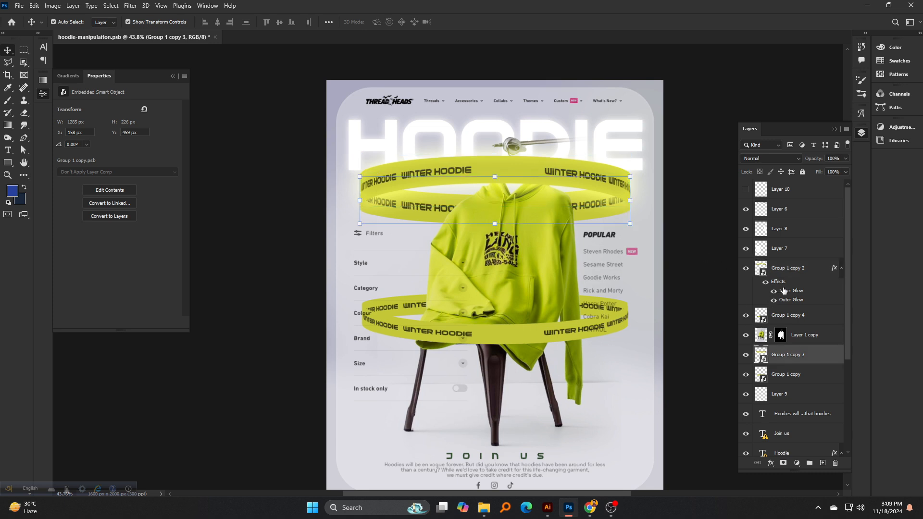
- Hide and reshow Group 1 copy 3 and Group 1 copy 2 to check both halves of the upper ring
left_click(746, 355)
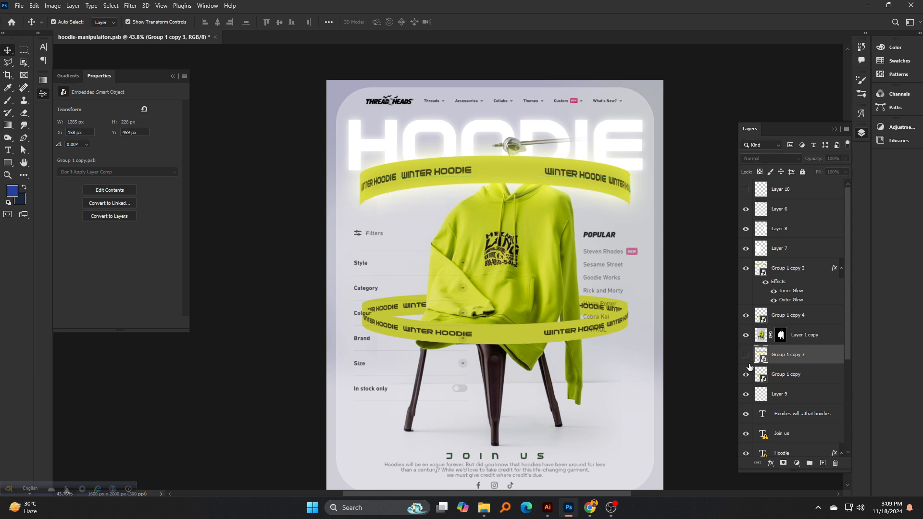
left_click(746, 269)
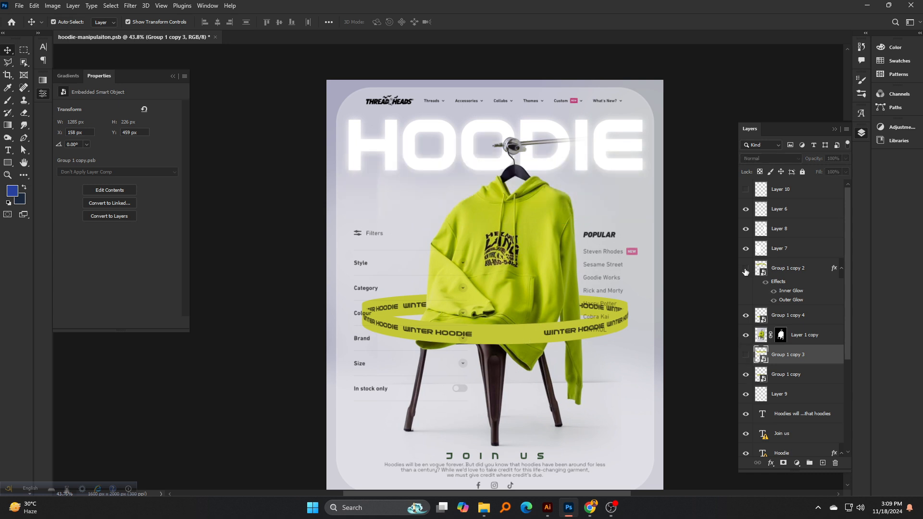
left_click(746, 270)
left_click(747, 355)
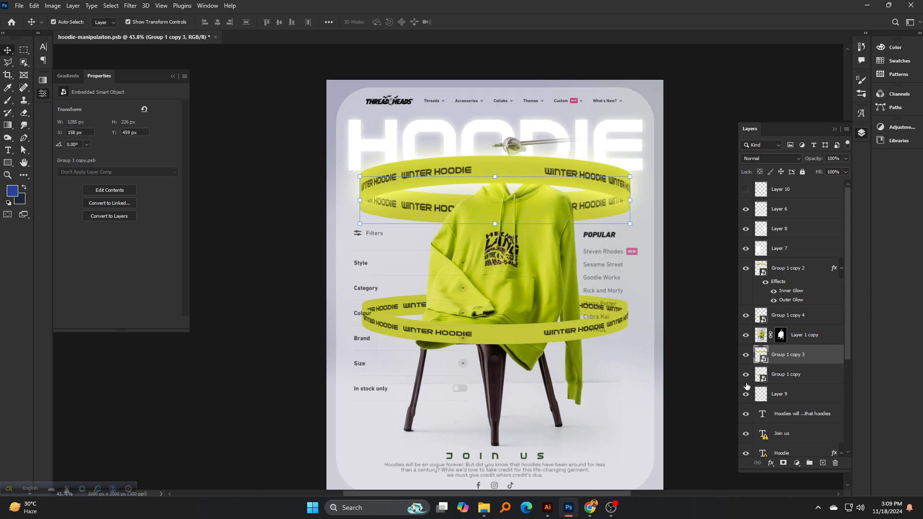
- Hide Group 1 copy and Group 1 copy 4 so the lower ring no longer covers the hoodie
left_click(746, 375)
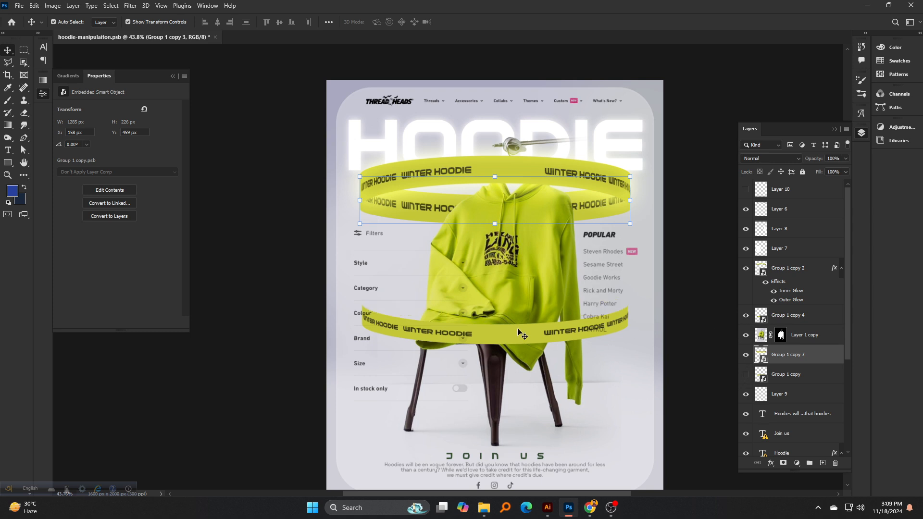
left_click(502, 340)
left_click(747, 315)
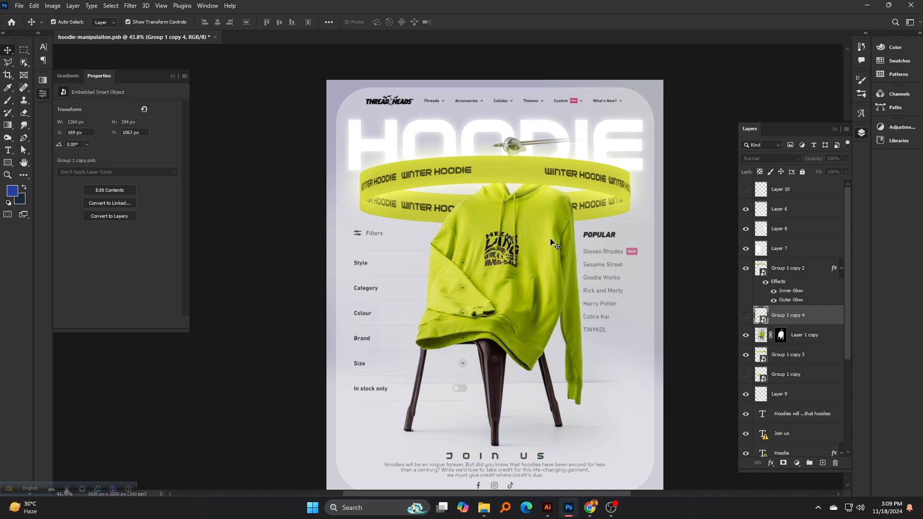
- Add a new layer clipped to the hoodie's Layer 1 copy and fill it with 50% Gray
scroll(552, 244, "down", 2)
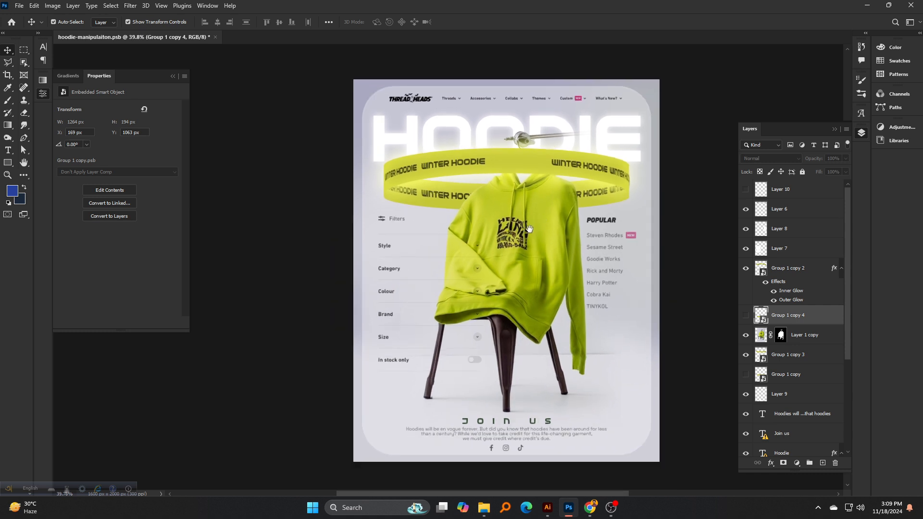
left_click(520, 245)
scroll(515, 246, "up", 2)
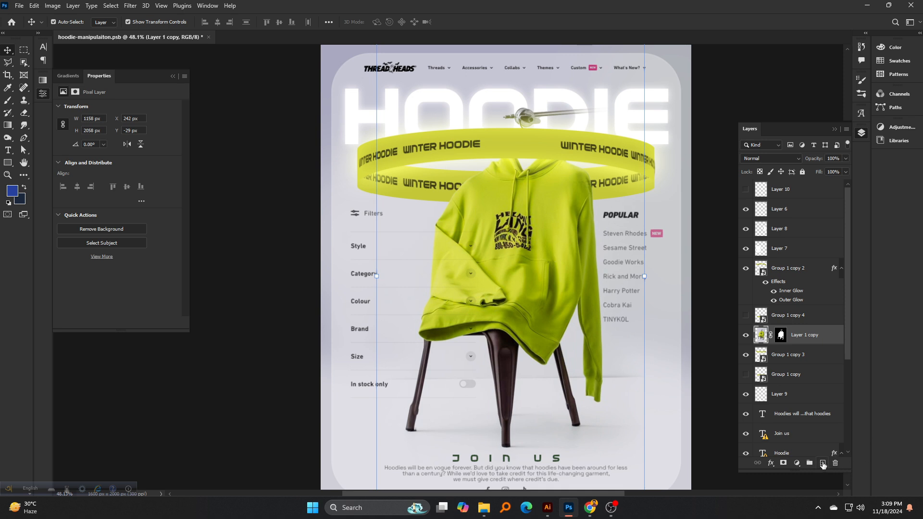
left_click(822, 463)
left_click(780, 345, "alt")
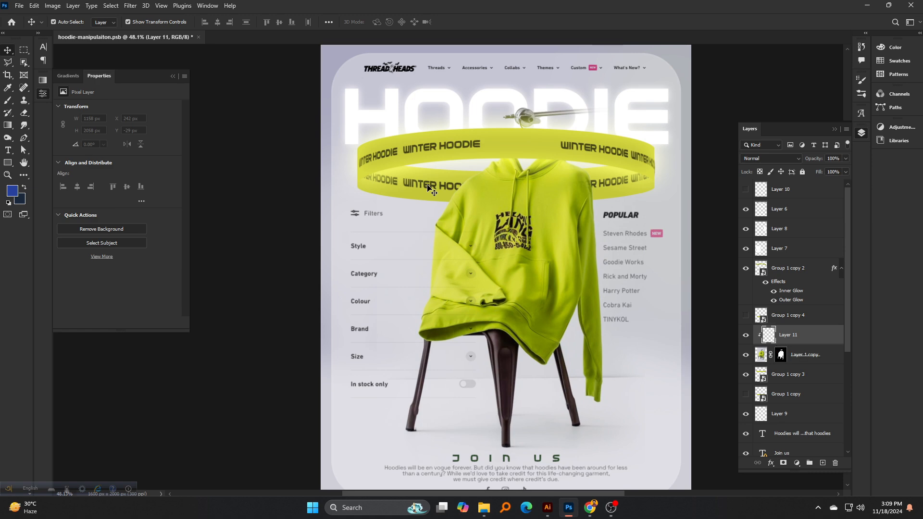
left_click(34, 6)
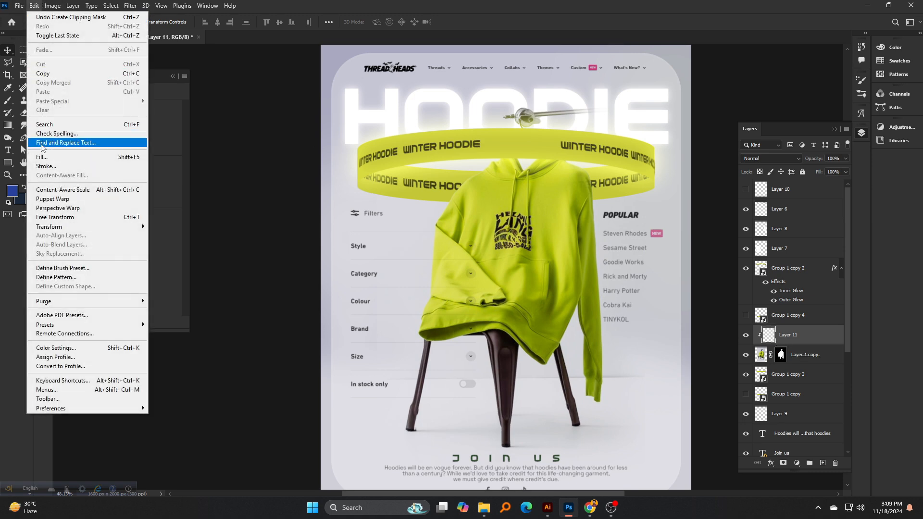
left_click(48, 159)
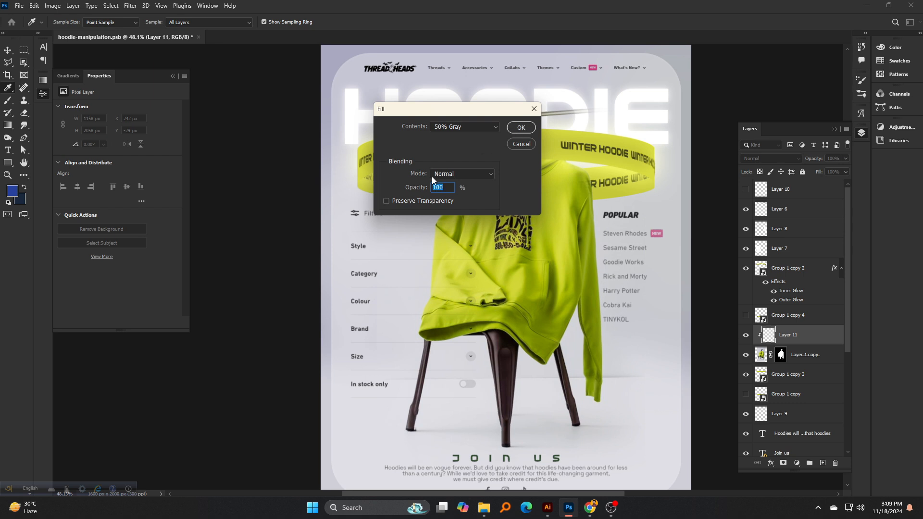
left_click(521, 133)
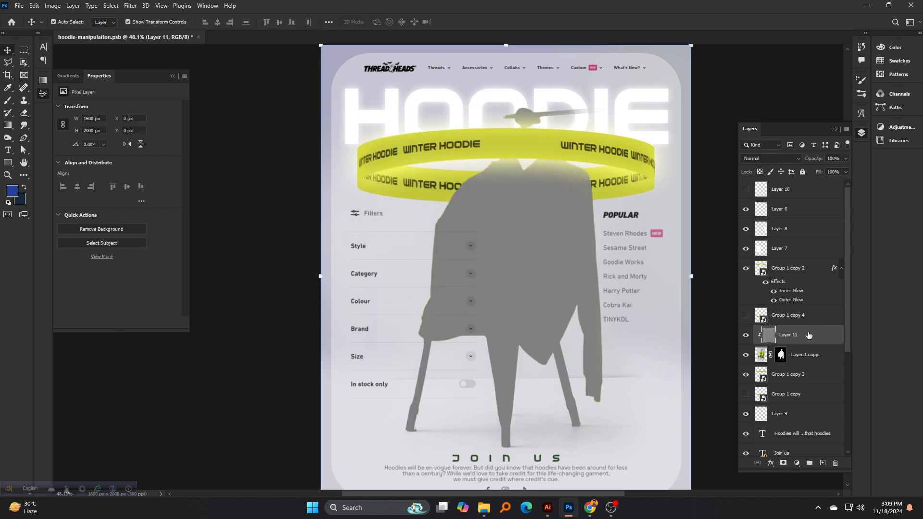
- Duplicate the gray Layer 11, clip the copy as well, and set both gray layers to Overlay blending
key("ctrl+j")
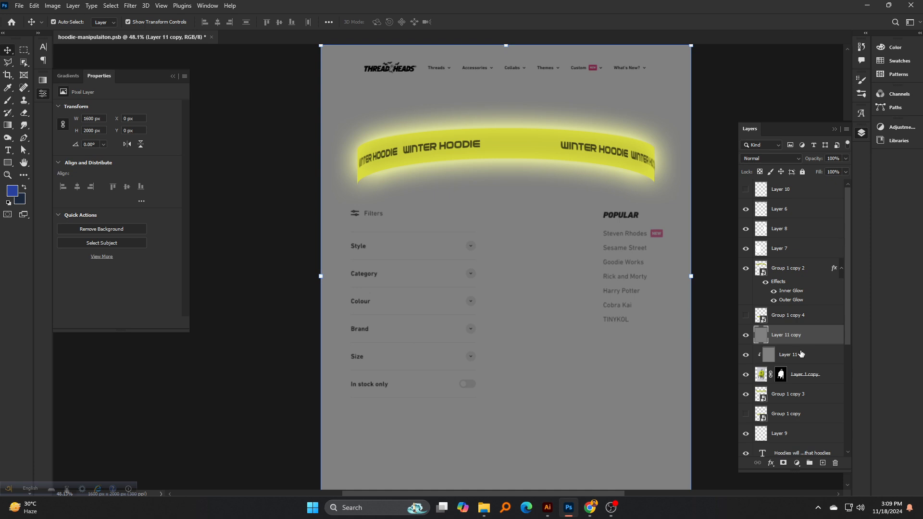
left_click(801, 345, "alt")
left_click(770, 158)
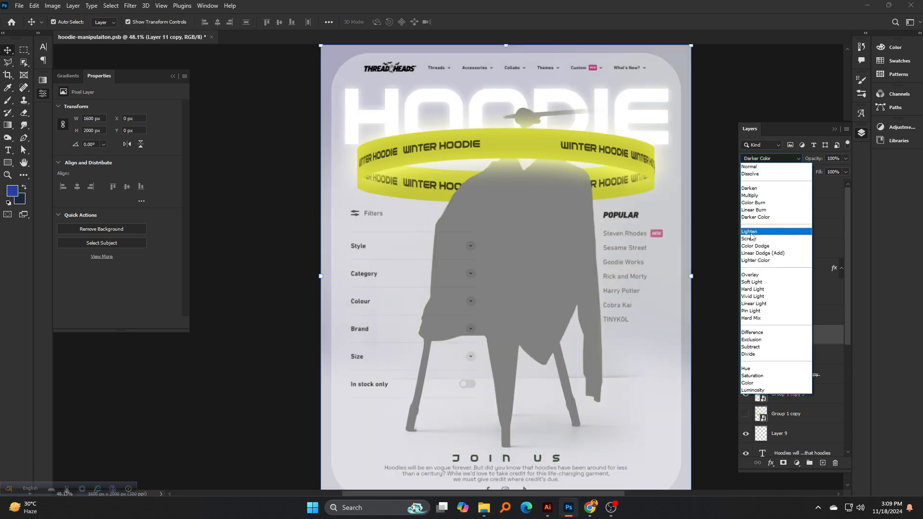
left_click(751, 275)
left_click(788, 360)
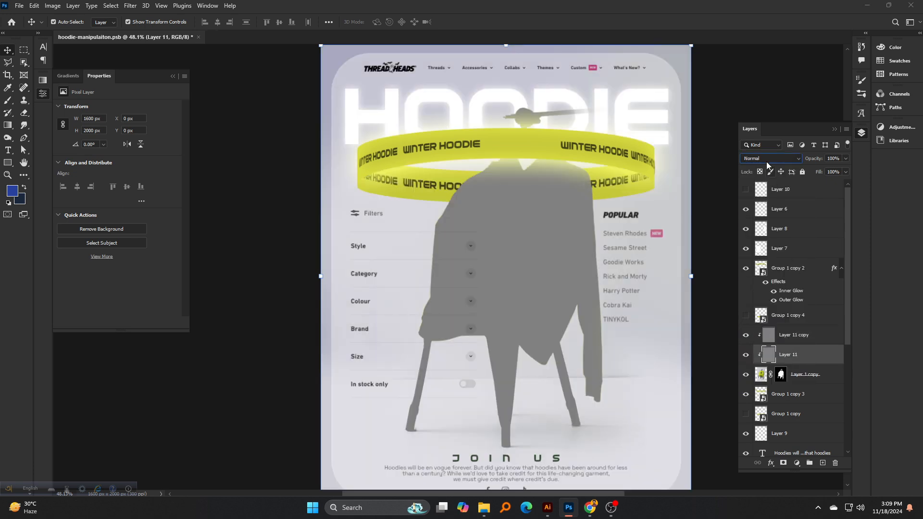
left_click(767, 160)
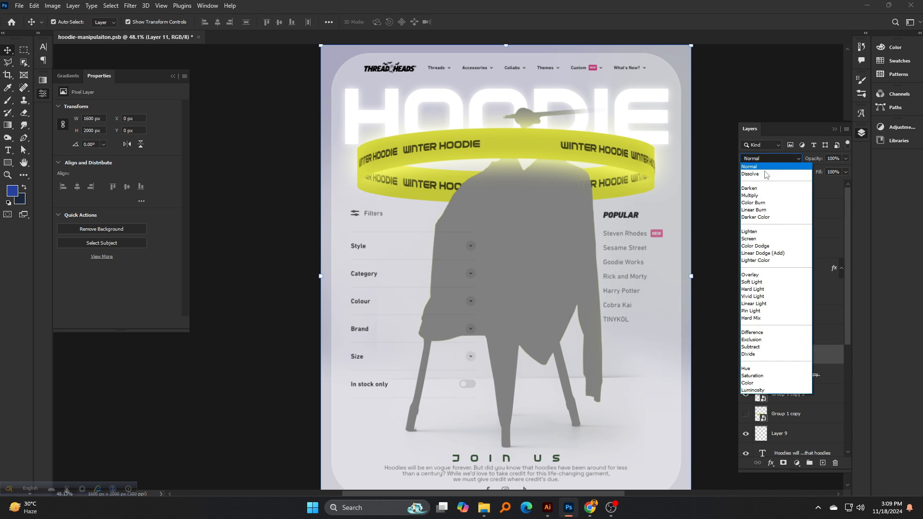
left_click(752, 275)
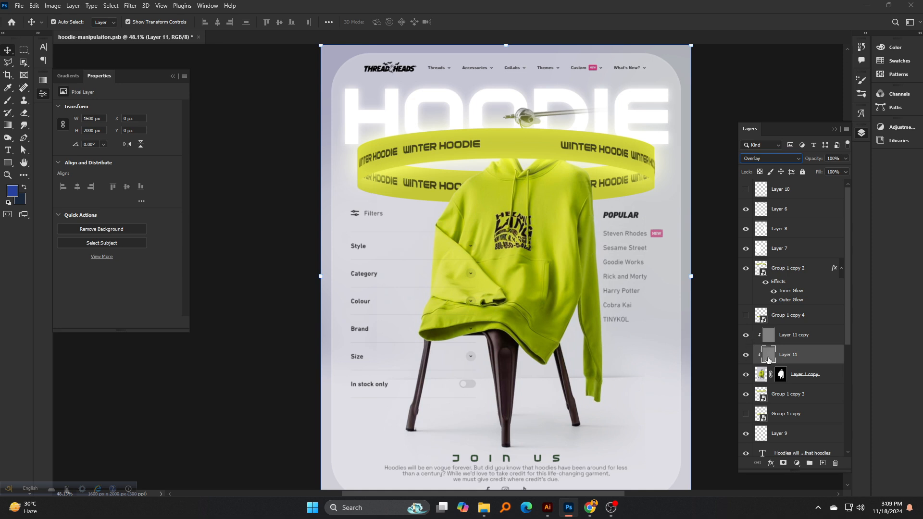
- Burn the hoodie's hanging sleeve, hem, shoulders, hood and folded sleeve on Layer 11, using the Midtones range at 8% exposure
left_click(8, 138)
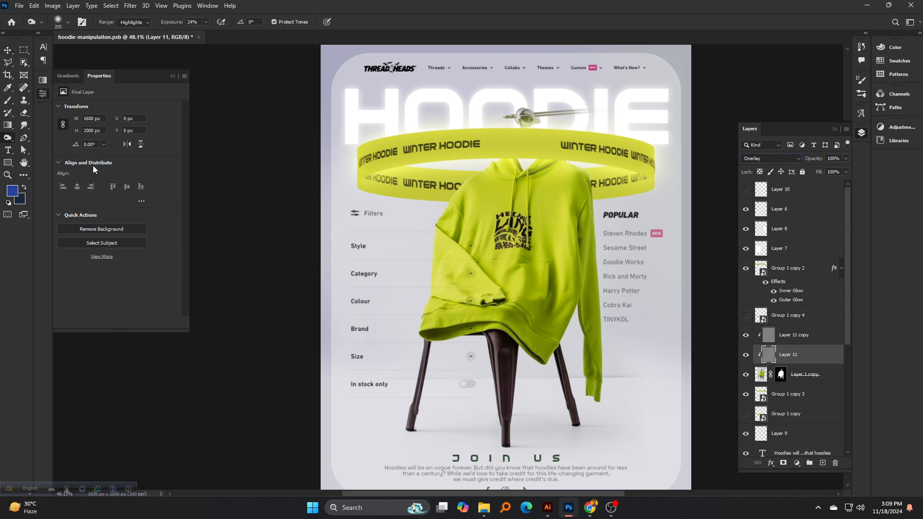
left_click_drag(575, 231, 571, 230)
mouse_move(170, 27)
left_mouse_down()
mouse_move(161, 25)
mouse_move(178, 26)
left_mouse_up()
right_click(577, 225, "alt")
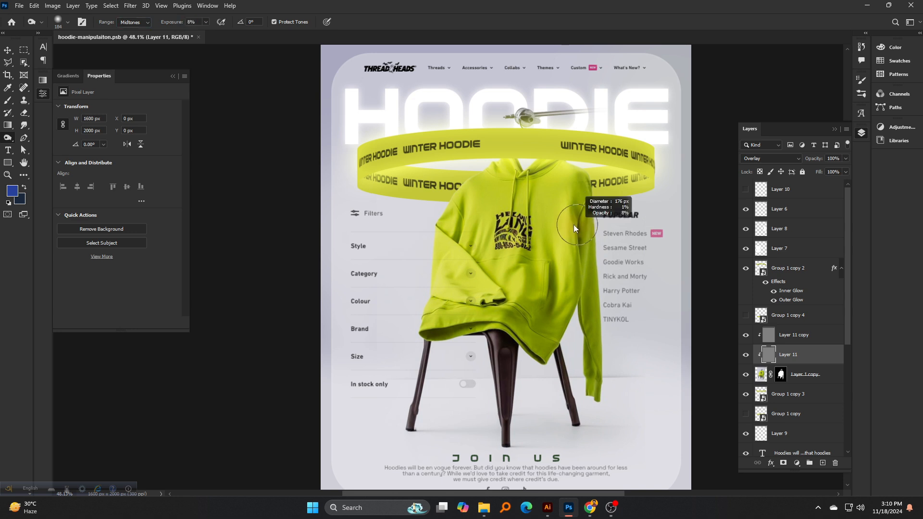
mouse_move(575, 216)
left_mouse_down()
mouse_move(577, 288)
mouse_move(596, 272)
mouse_move(587, 302)
left_mouse_up()
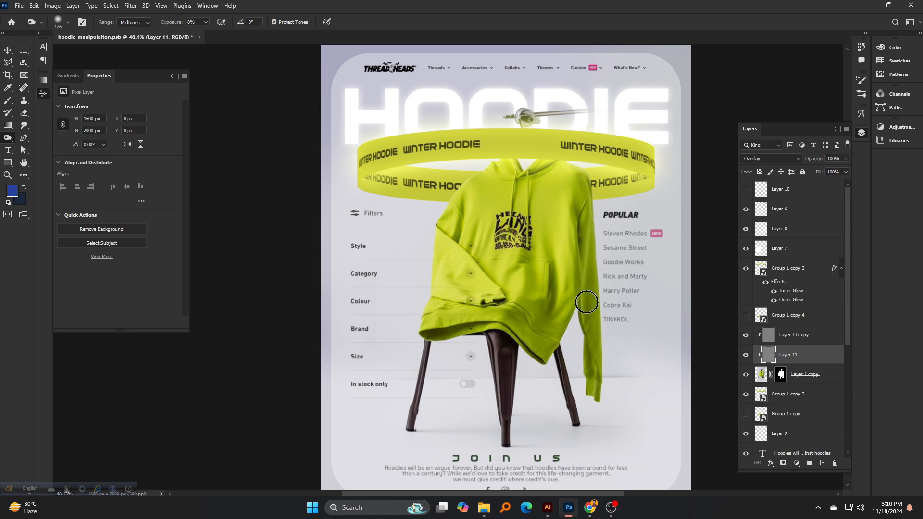
right_click(585, 359, "alt")
right_click(559, 267, "alt")
mouse_move(553, 306)
left_mouse_down()
mouse_move(511, 315)
mouse_move(538, 353)
mouse_move(467, 327)
mouse_move(426, 330)
mouse_move(455, 329)
left_mouse_up()
left_click_drag(464, 199, 457, 231)
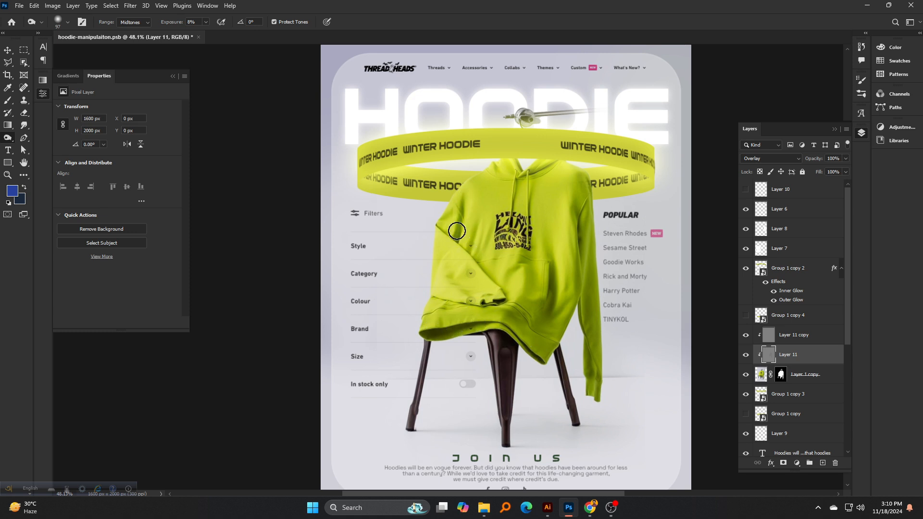
mouse_move(526, 191)
left_mouse_down()
mouse_move(511, 178)
mouse_move(540, 165)
mouse_move(522, 180)
left_mouse_up()
mouse_move(582, 203)
left_mouse_down()
mouse_move(586, 182)
mouse_move(589, 200)
left_mouse_up()
mouse_move(438, 223)
left_mouse_down()
mouse_move(479, 257)
mouse_move(476, 295)
left_mouse_up()
- Hide and reshow Layer 11 repeatedly to compare the hoodie with and without the burned shadows
left_click(746, 355)
left_click(746, 354)
left_click(746, 355)
left_click(746, 356)
left_click(747, 356)
left_click(746, 356)
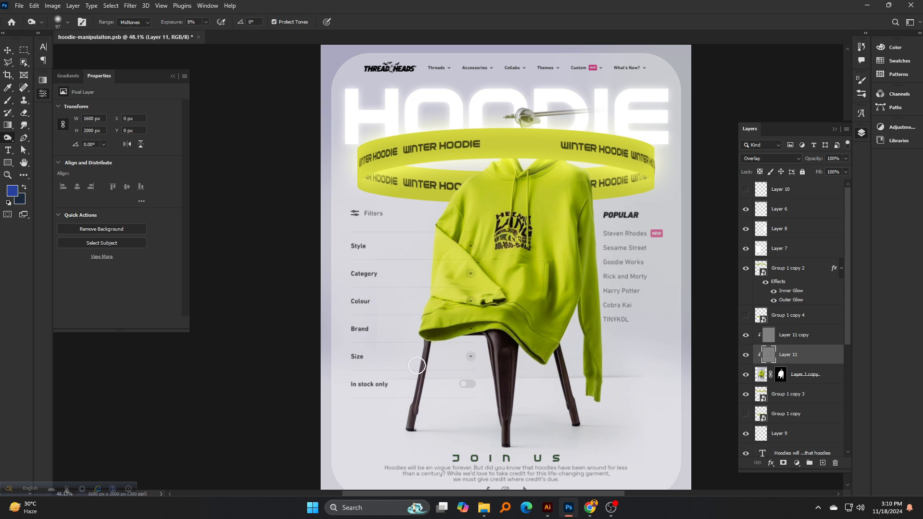
- Dodge the hoodie's lit areas on the shoulders, body and sleeves on Layer 11 copy, using the Midtones range at 11% exposure
left_click(774, 337)
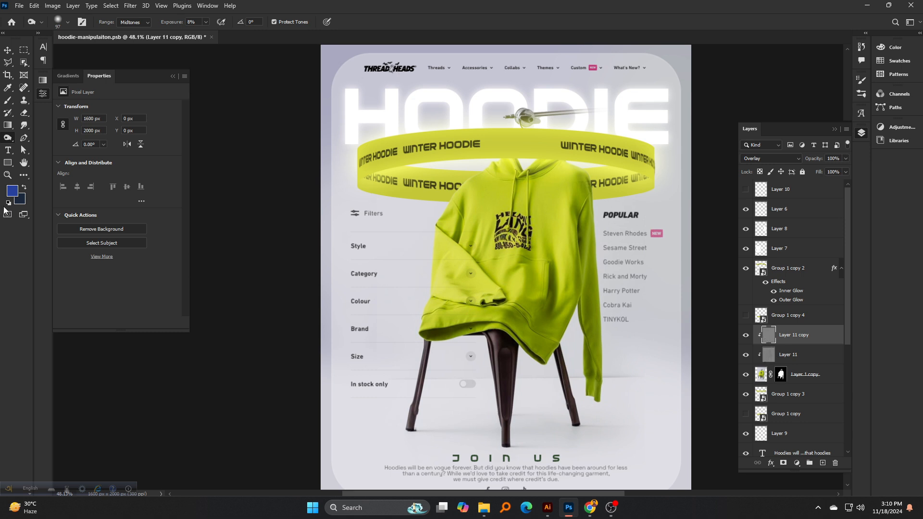
right_click(13, 140)
left_click(39, 139)
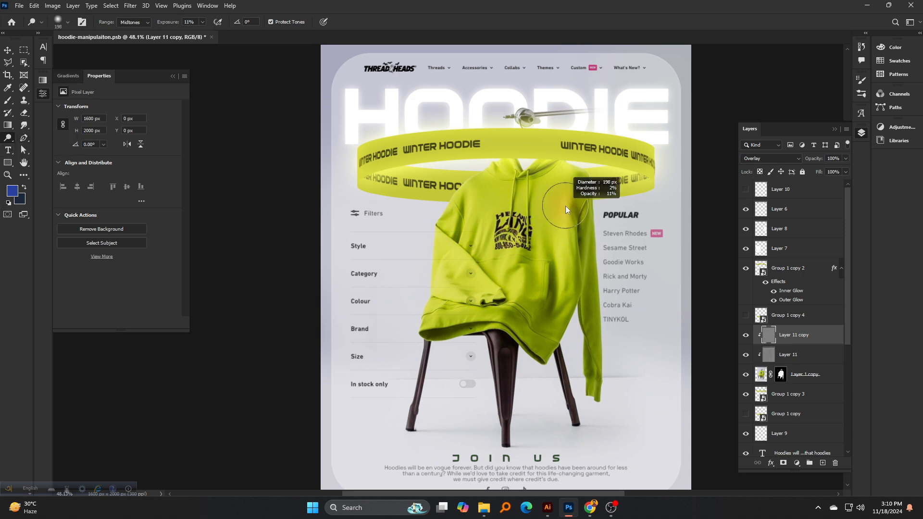
right_click(564, 197, "alt")
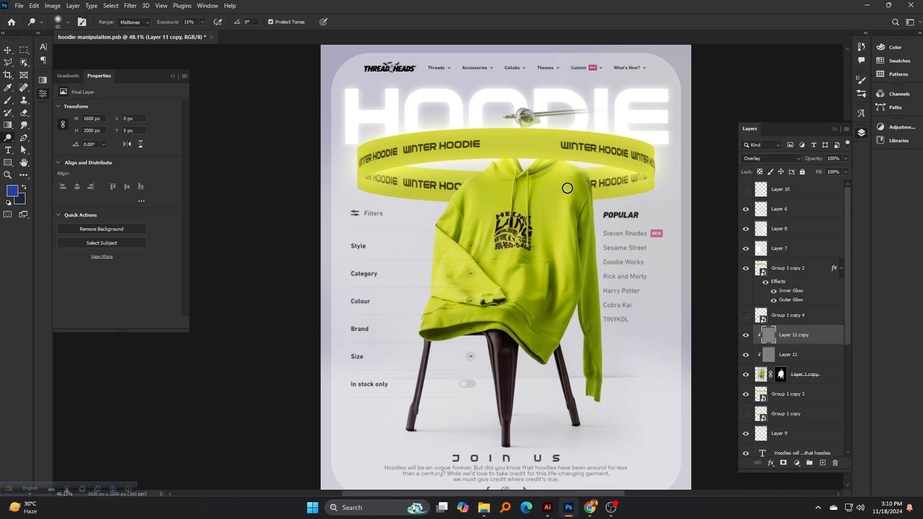
right_click(568, 190, "alt")
scroll(575, 196, "up", 2, "alt")
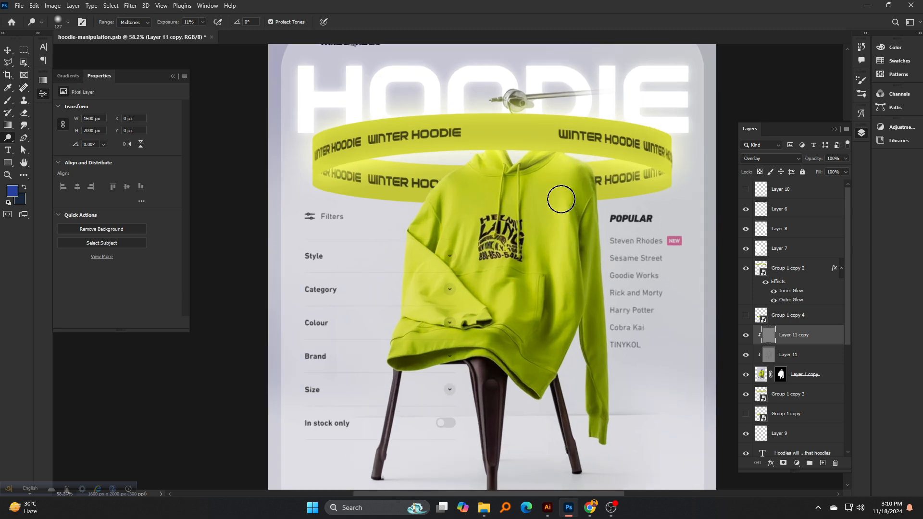
right_click(569, 257, "alt")
left_click(425, 261)
right_click(424, 261, "alt")
right_click(489, 257, "alt")
right_click(564, 168)
left_click_drag(629, 190, 633, 190)
left_click(596, 153)
right_click(596, 214, "alt")
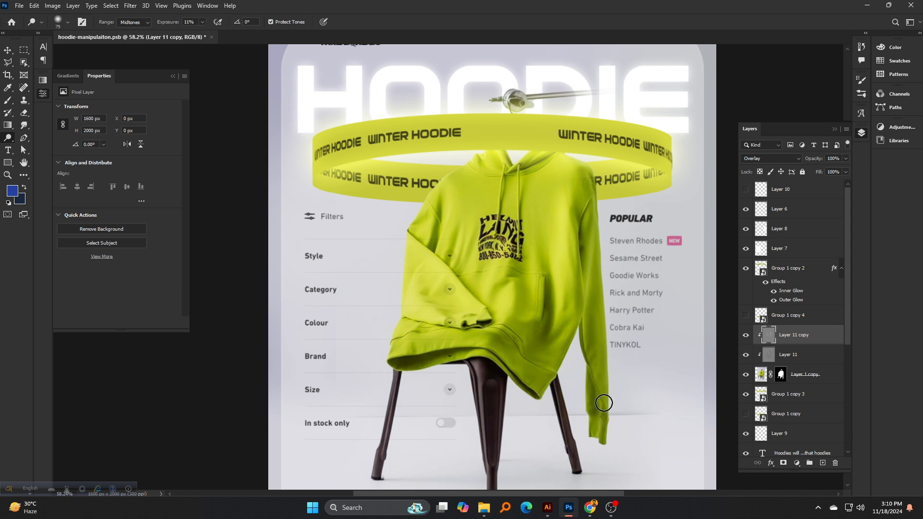
- Hide and reshow Layer 11 copy to compare the hoodie with and without the dodged highlights
left_click(746, 337)
left_click(745, 337)
left_click(746, 337)
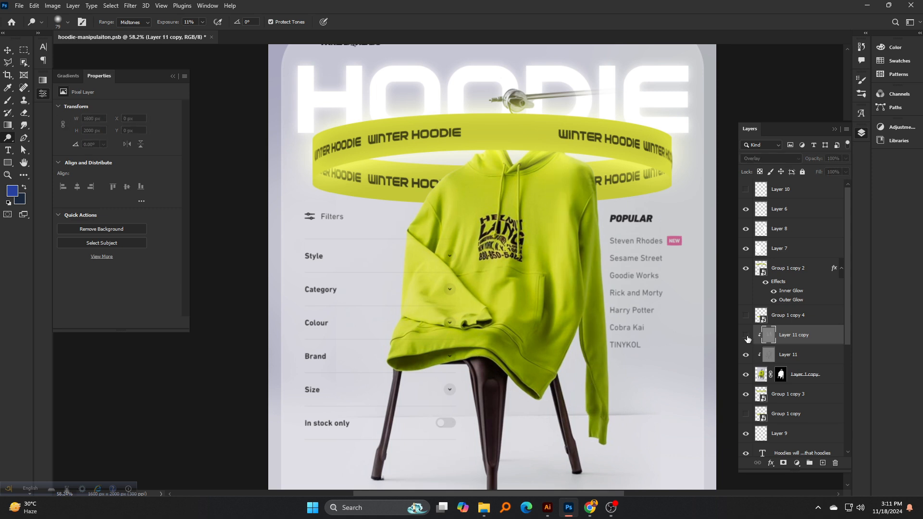
left_click(745, 337)
right_click(453, 225, "alt")
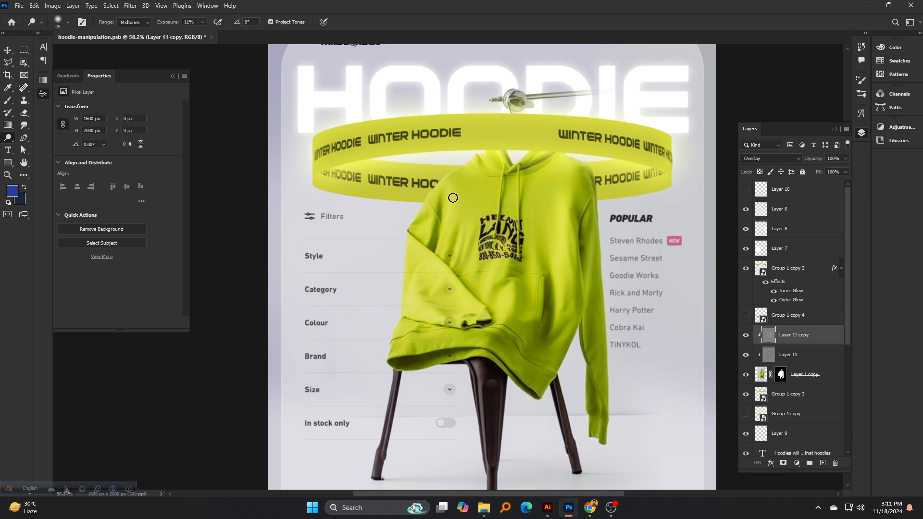
scroll(508, 266, "down", 3)
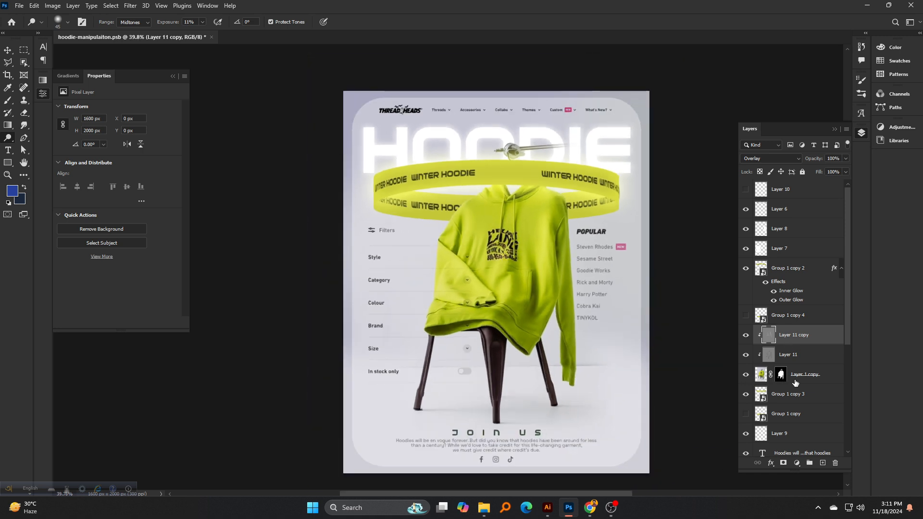
- Convert the hoodie's masked Layer 1 copy to a Smart Object
right_click(824, 375)
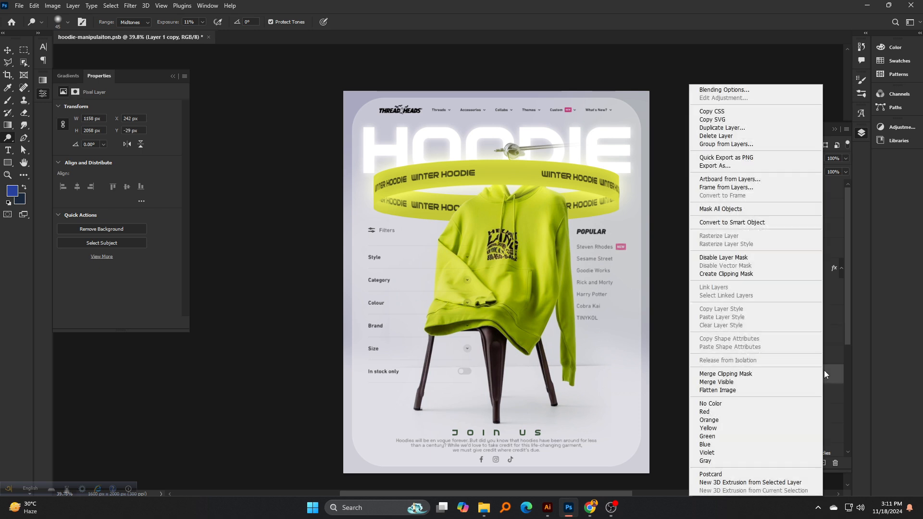
left_click(732, 222)
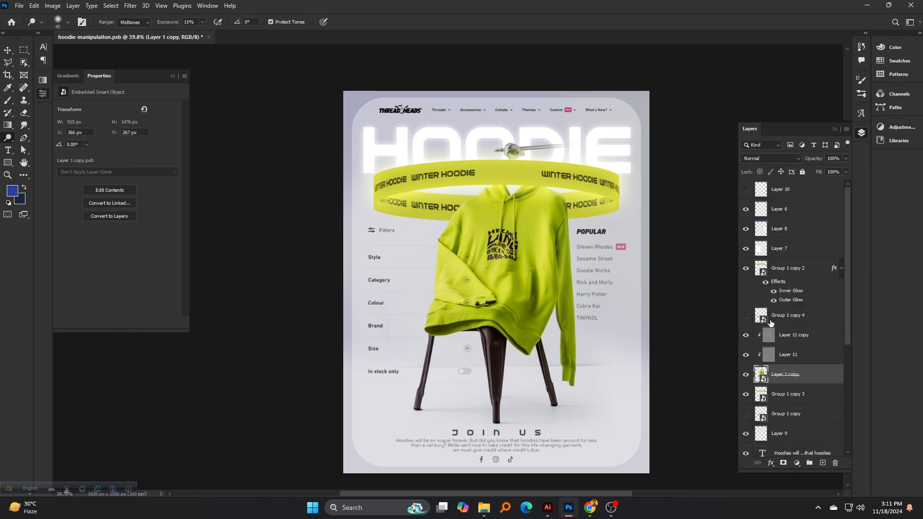
left_click(131, 6)
mouse_move(236, 129)
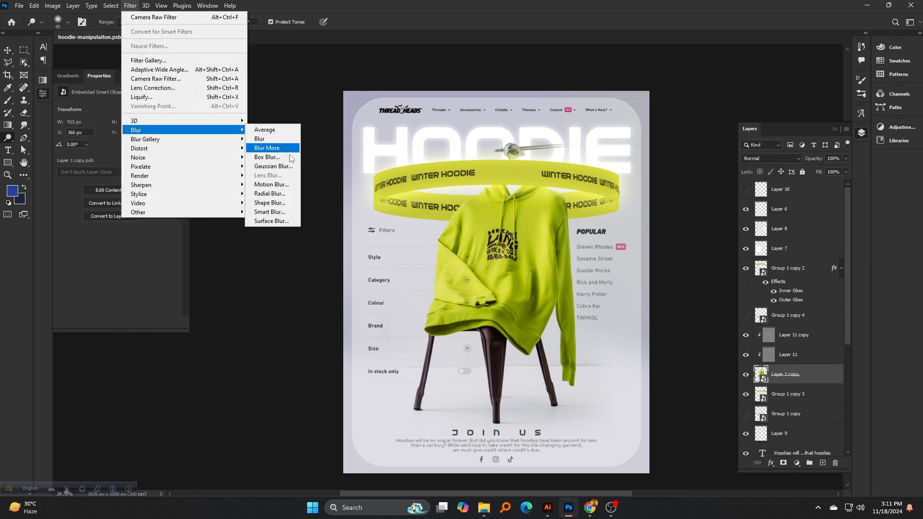
left_click(272, 167)
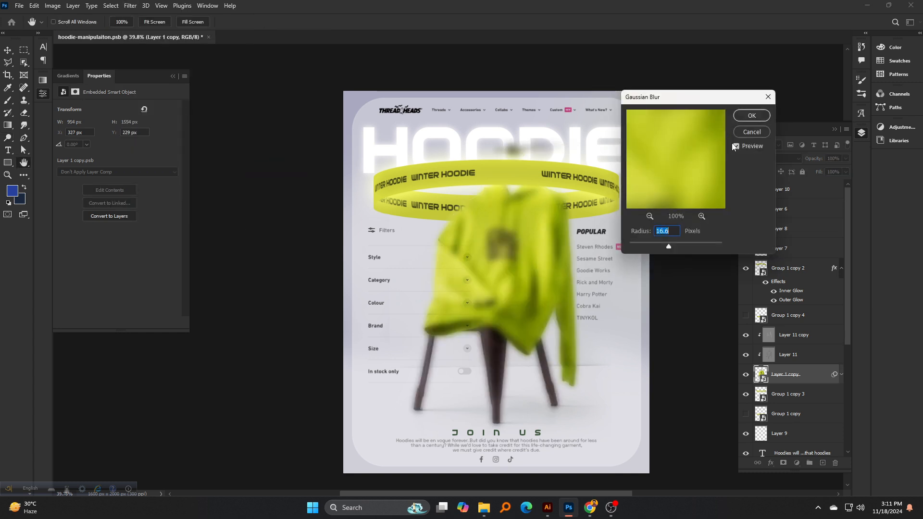
left_click(752, 132)
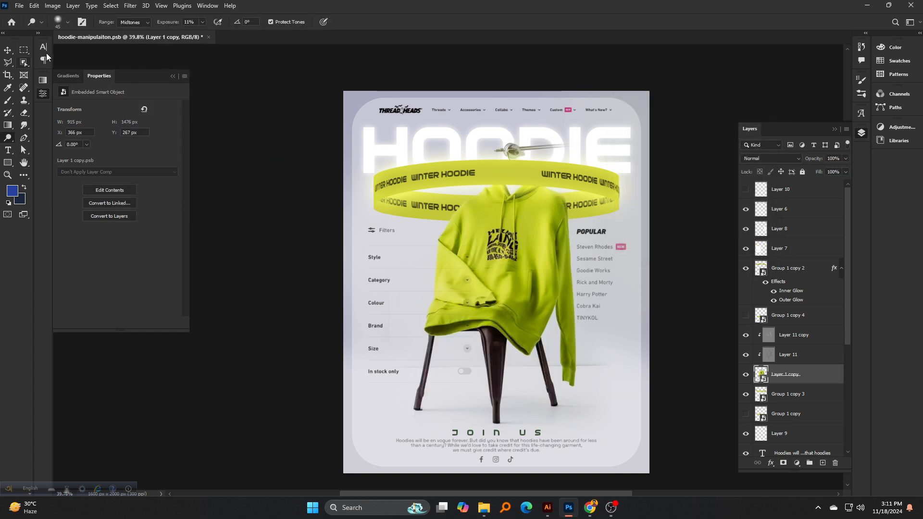
- Open the Camera Raw Filter on the hoodie's Smart Object and set the Detail Noise Reduction to 17
left_click(123, 7)
left_click(159, 78)
key("ctrl+shift+a")
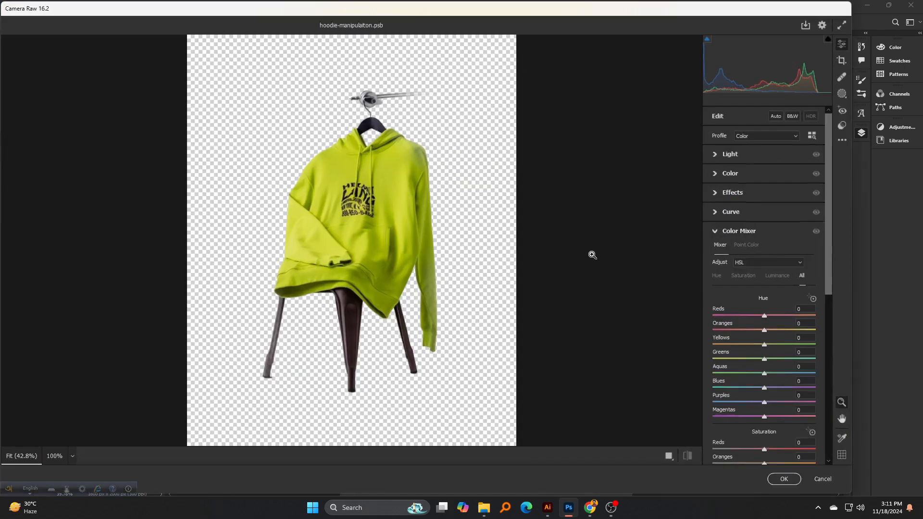
left_click(715, 232)
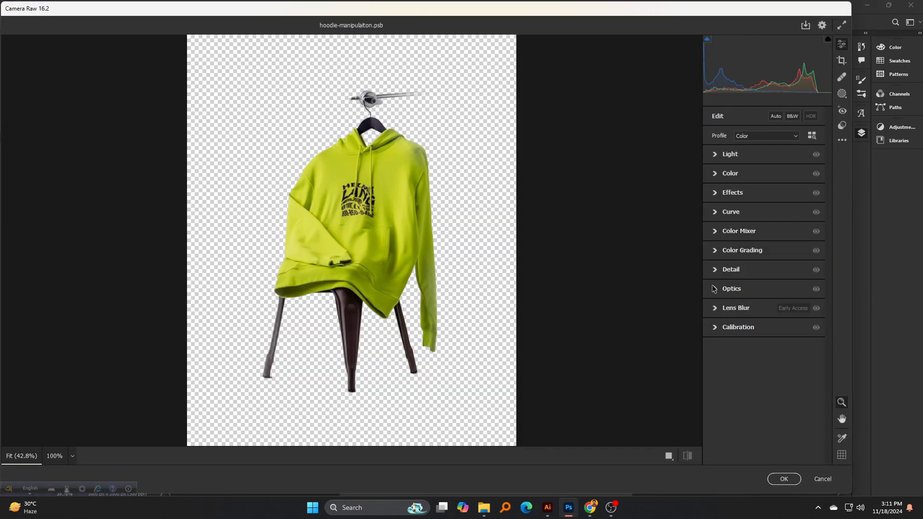
left_click(715, 270)
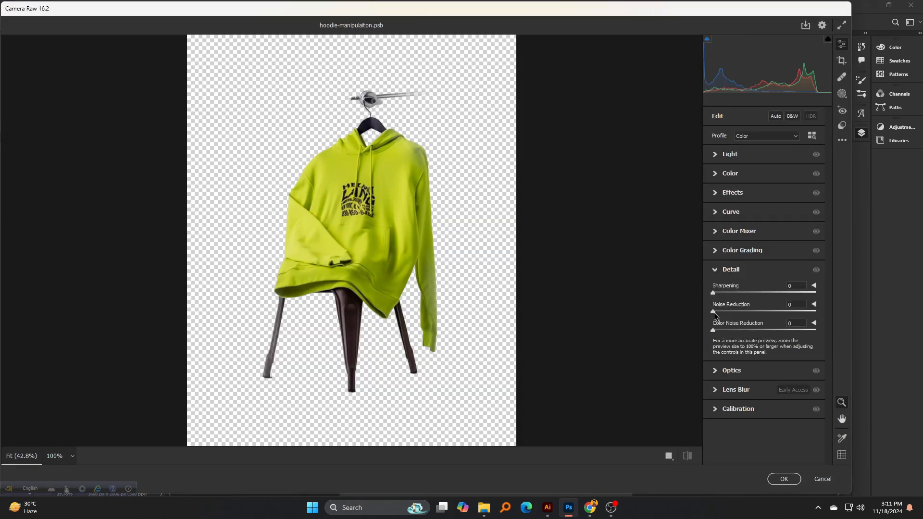
left_click_drag(729, 310, 731, 312)
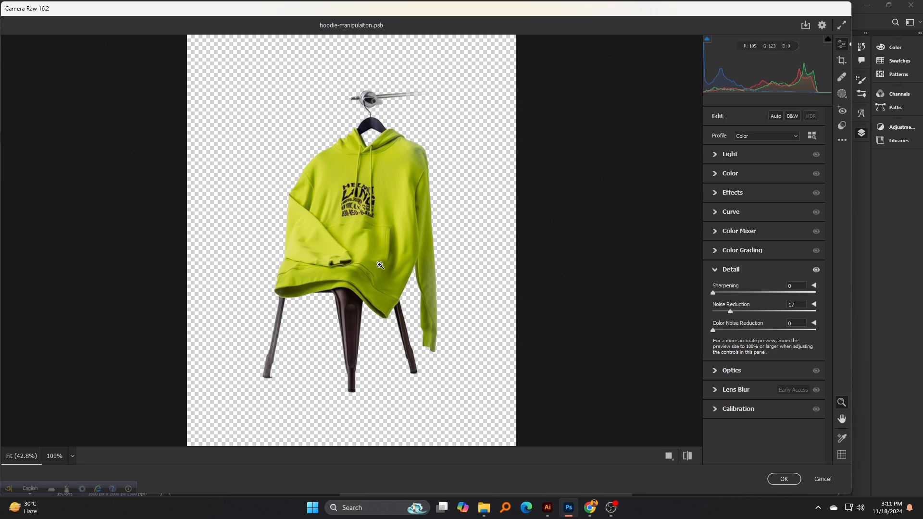
- Compare the hoodie with Noise Reduction at 0 and 17, keep 17, and set Sharpening to 6
scroll(390, 214, "up", 2)
scroll(404, 219, "up", 3)
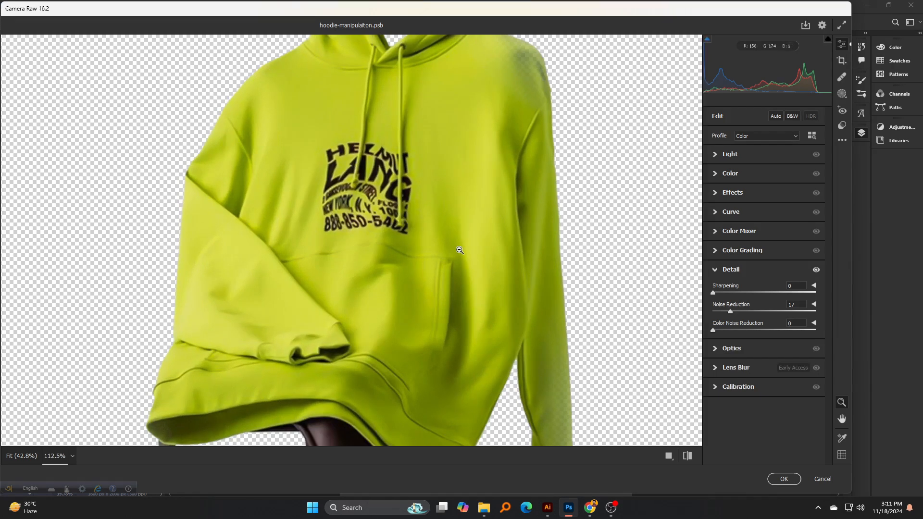
scroll(451, 249, "down", 3)
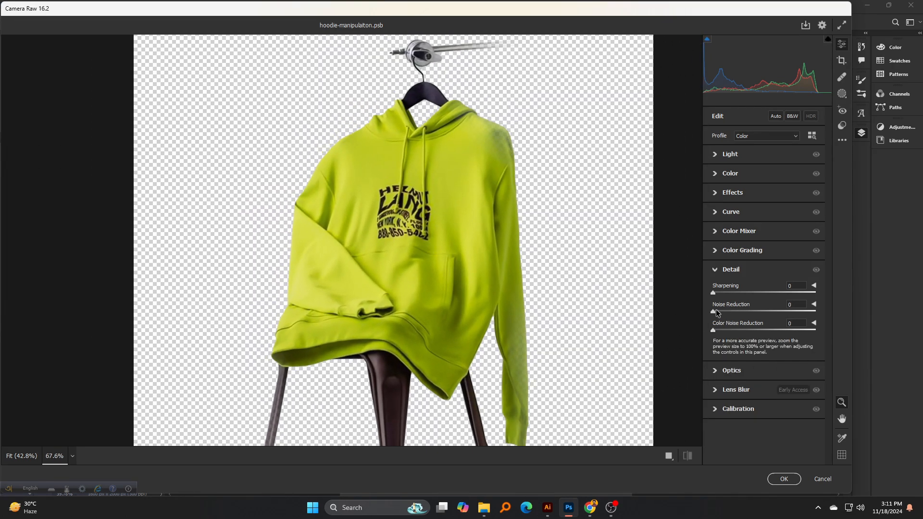
left_click(731, 311)
left_click_drag(738, 308, 717, 293)
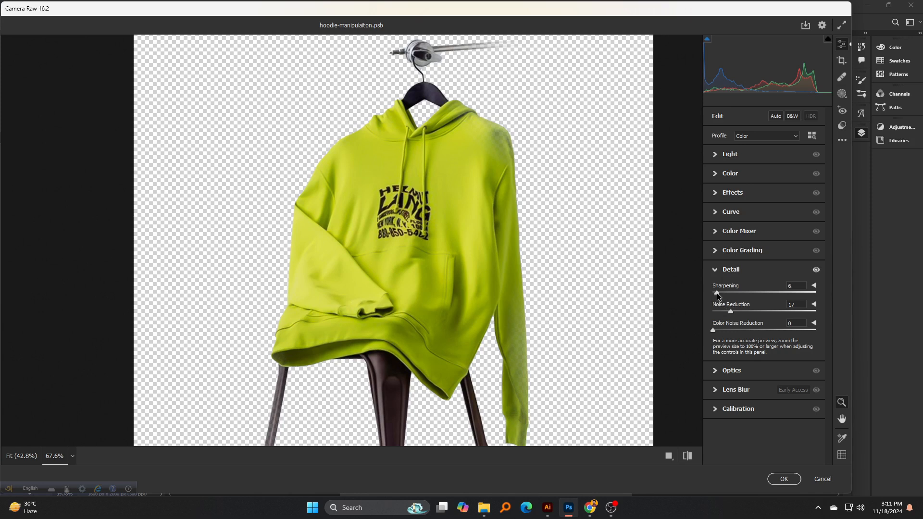
- Raise the hoodie's Contrast and Clarity slightly and apply the Camera Raw adjustments
left_click(716, 174)
left_click(716, 157)
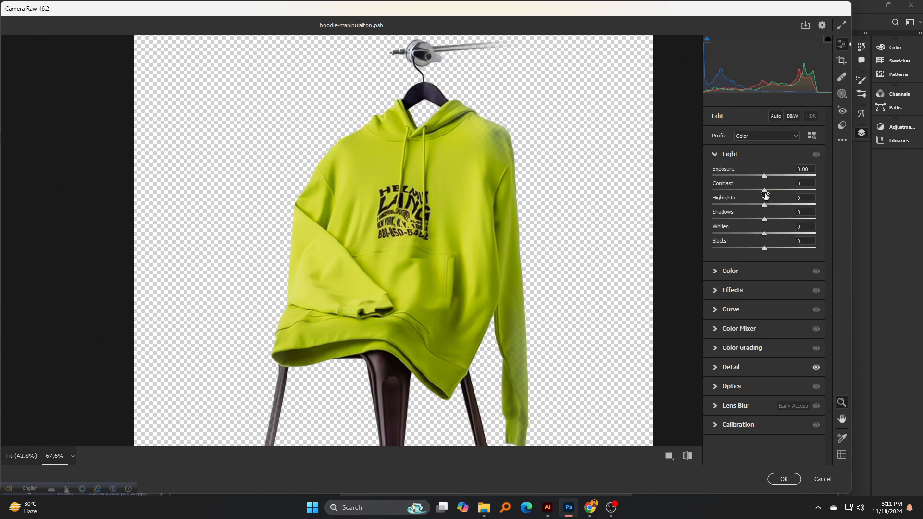
left_click_drag(766, 194, 767, 194)
left_click(717, 294)
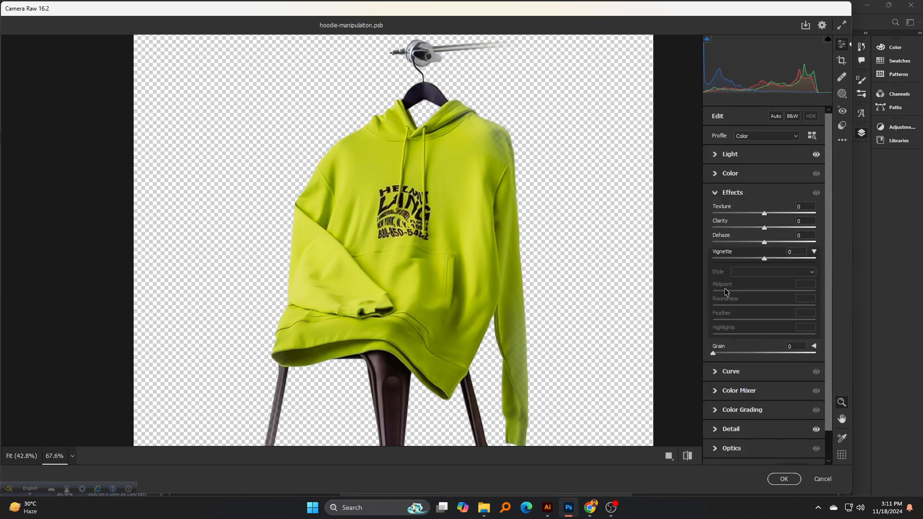
left_click_drag(765, 228, 767, 229)
left_click(784, 479)
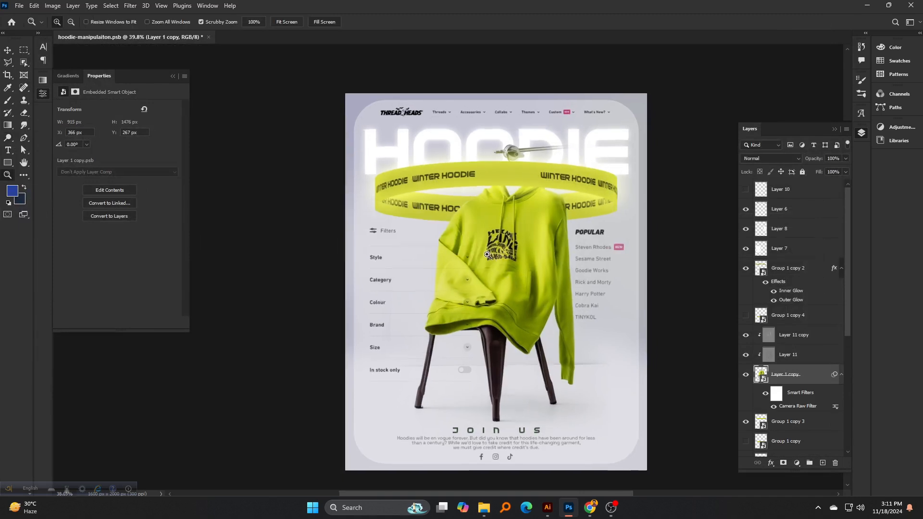
key("o")
scroll(487, 255, "up", 3)
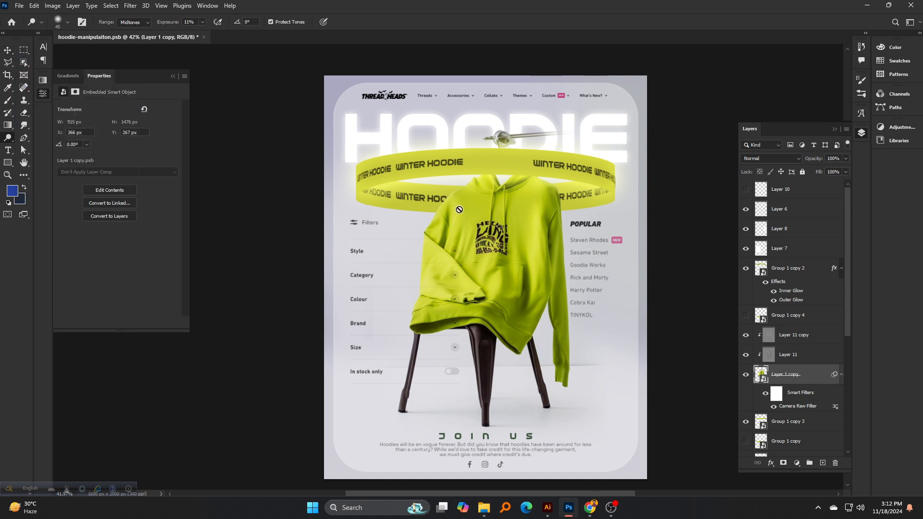
scroll(462, 214, "down", 1)
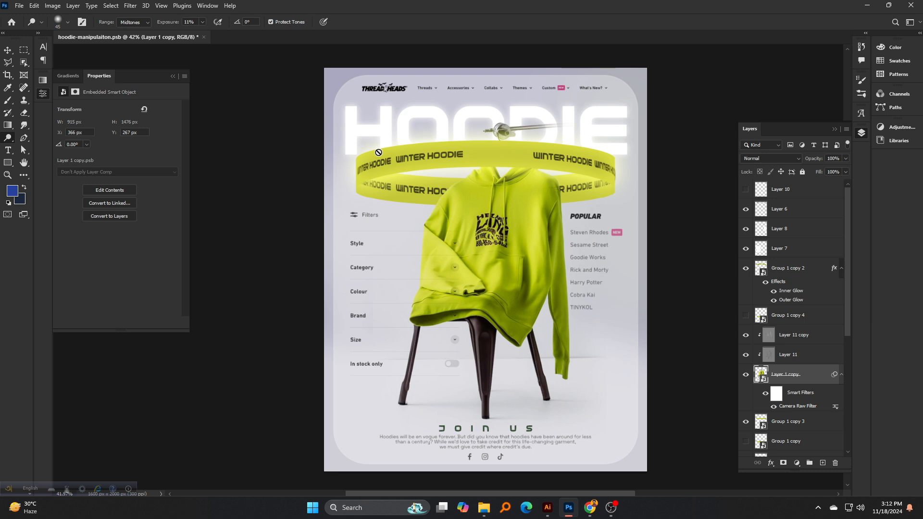
left_click(8, 175)
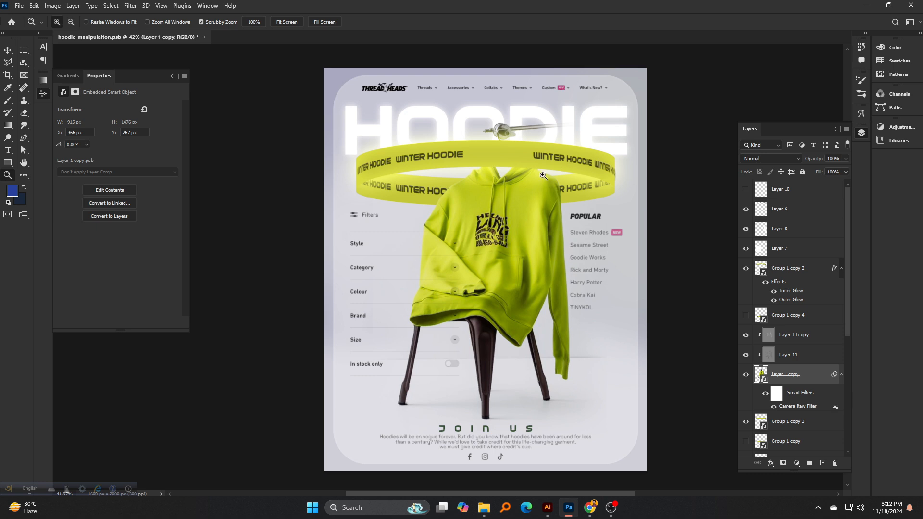
left_click_drag(517, 184, 507, 187)
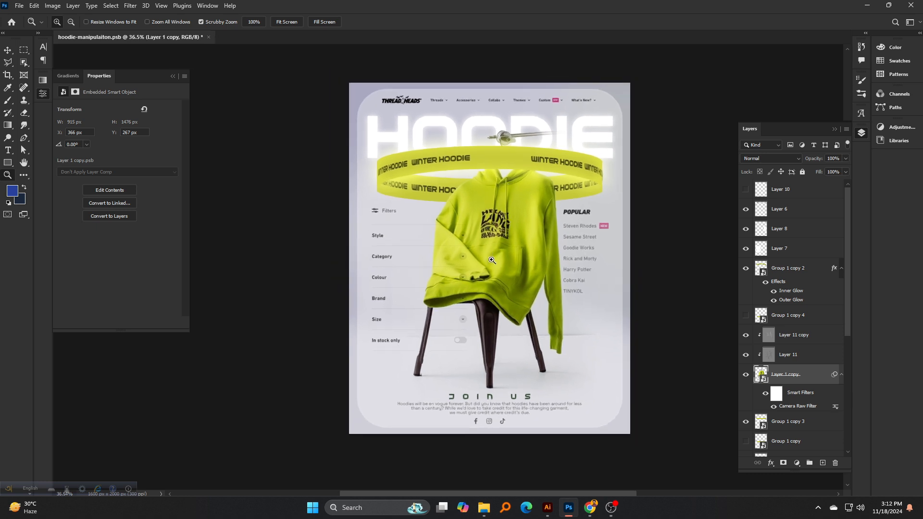